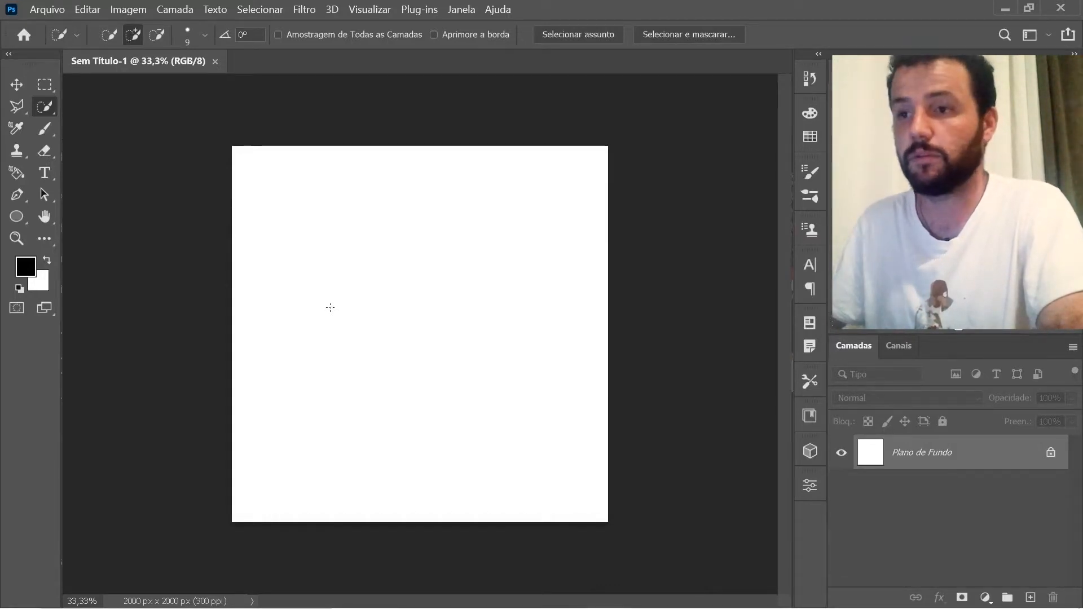
- Place likemeat-3sgNkN4wRWI-unsplash from the #30 - EFEITO TEXTO folder into the blank Photoshop document
key("alt+Tab")
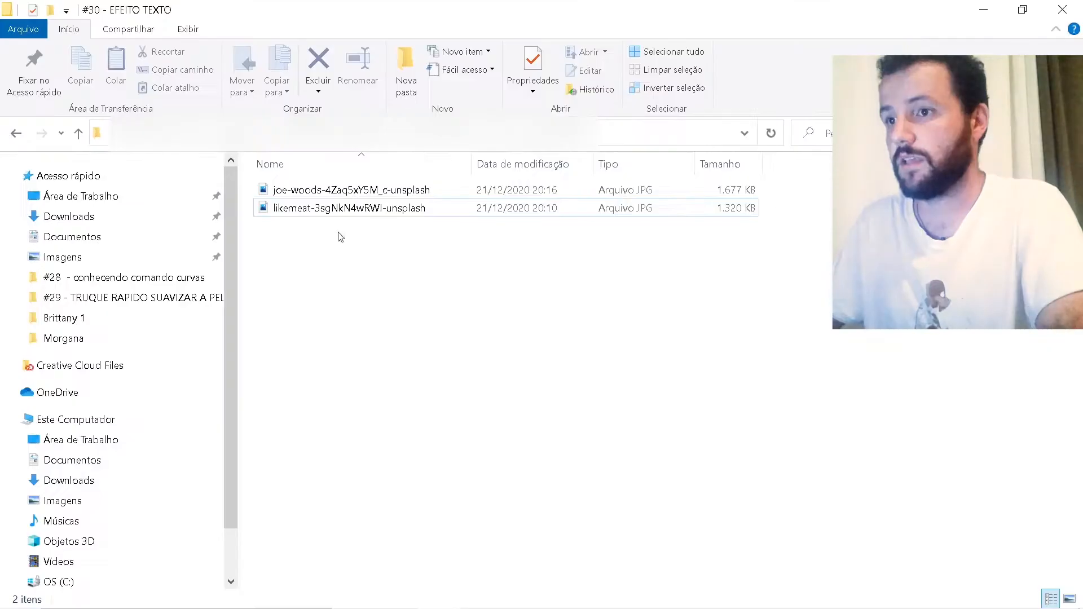
double_click(311, 208)
left_click_drag(434, 324, 357, 256)
key("alt+Tab")
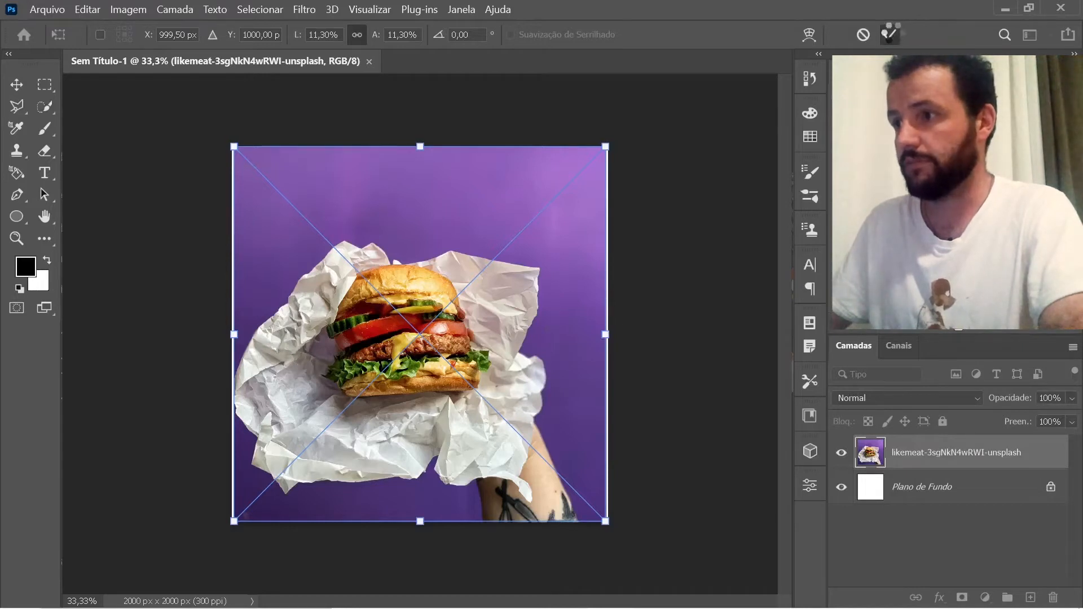
key("Return")
- Select the burger and its paper wrap with Quick Selection and mask out the purple background and arm
key("w")
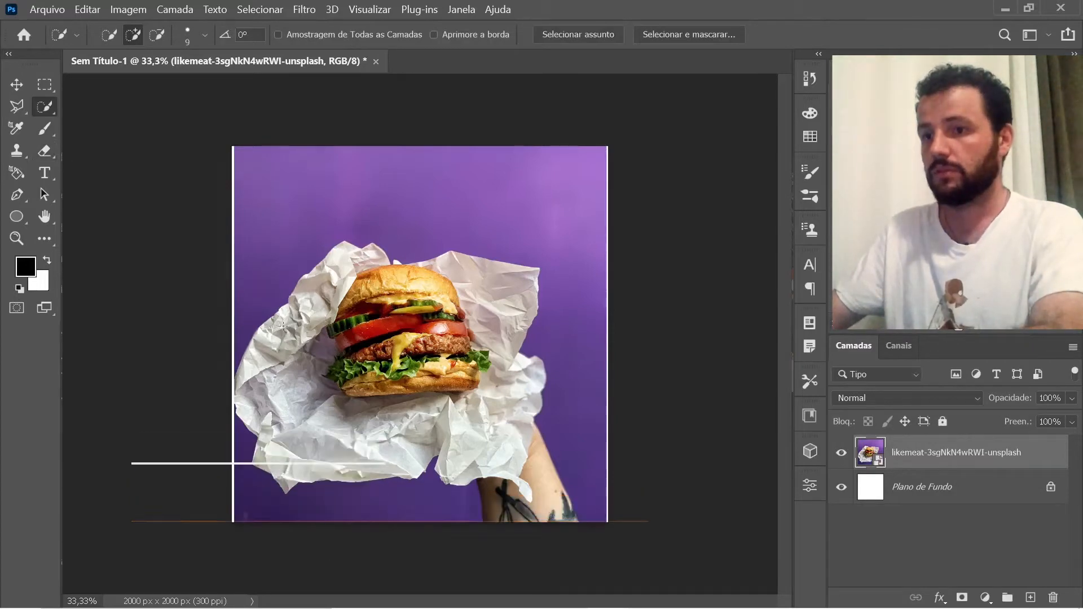
mouse_move(283, 340)
left_mouse_down()
mouse_move(282, 422)
mouse_move(334, 446)
mouse_move(425, 411)
mouse_move(453, 449)
mouse_move(479, 439)
mouse_move(499, 454)
mouse_move(513, 383)
left_mouse_up()
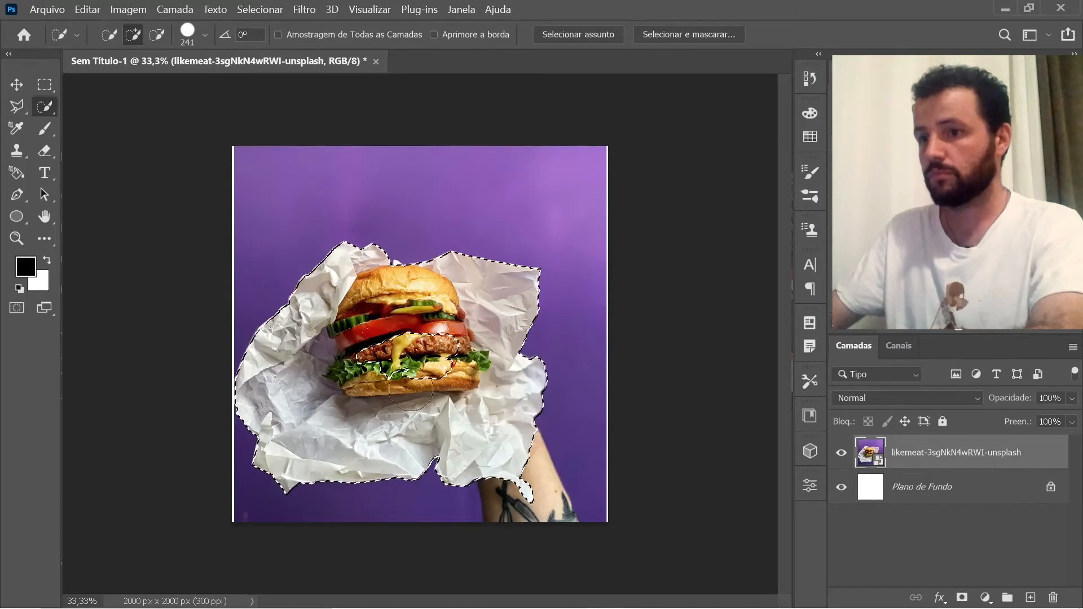
left_click(962, 597)
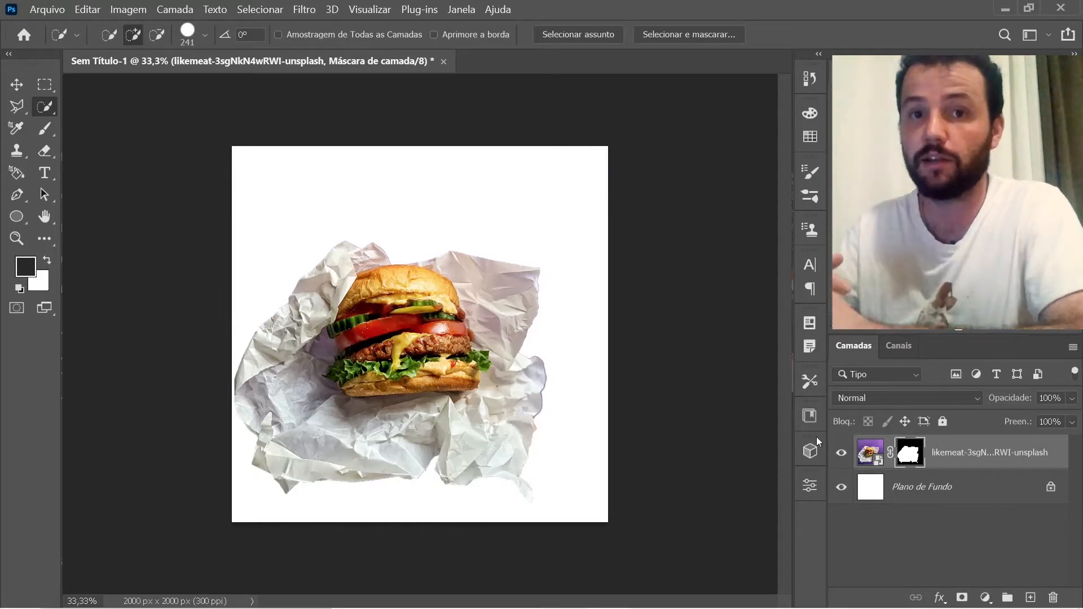
- Scale the masked burger down to about 90% and reposition it near the centre of the canvas
key("v")
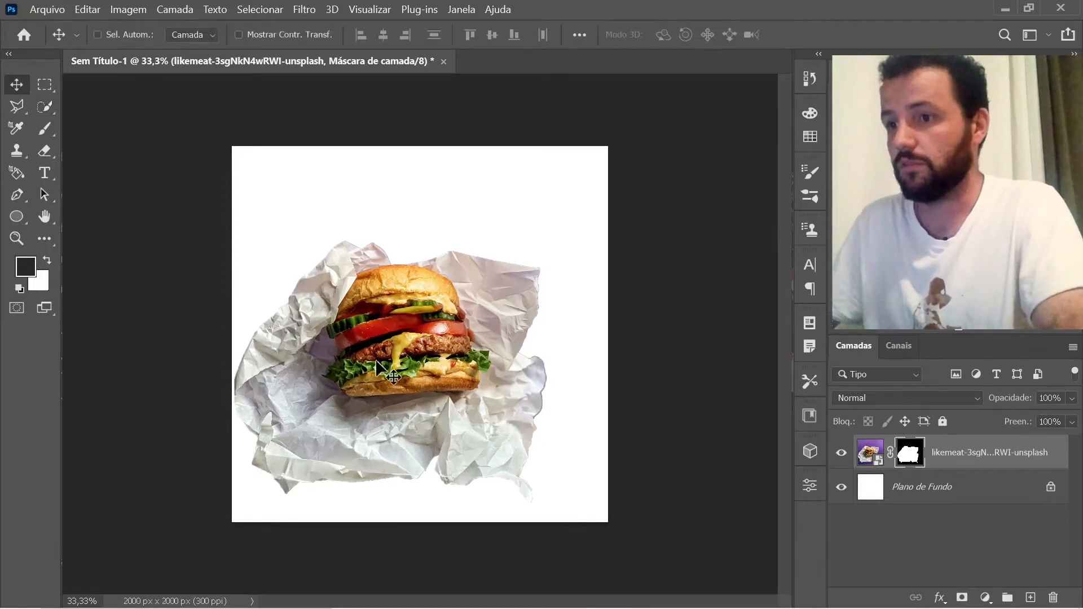
mouse_move(374, 362)
left_mouse_down()
mouse_move(412, 330)
mouse_move(394, 343)
left_mouse_up()
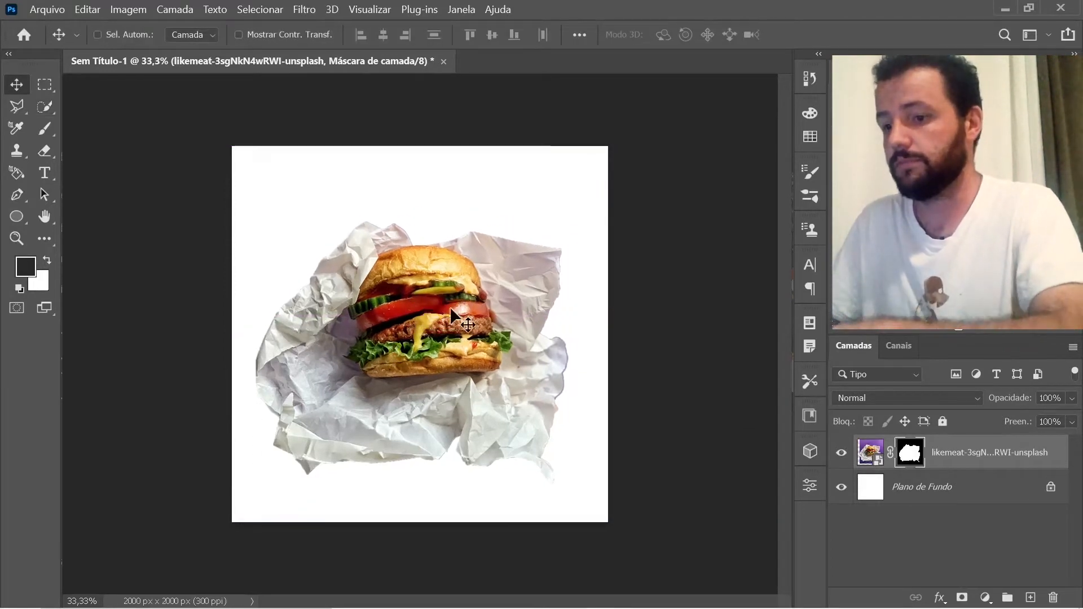
key("ctrl")
key("ctrl+t")
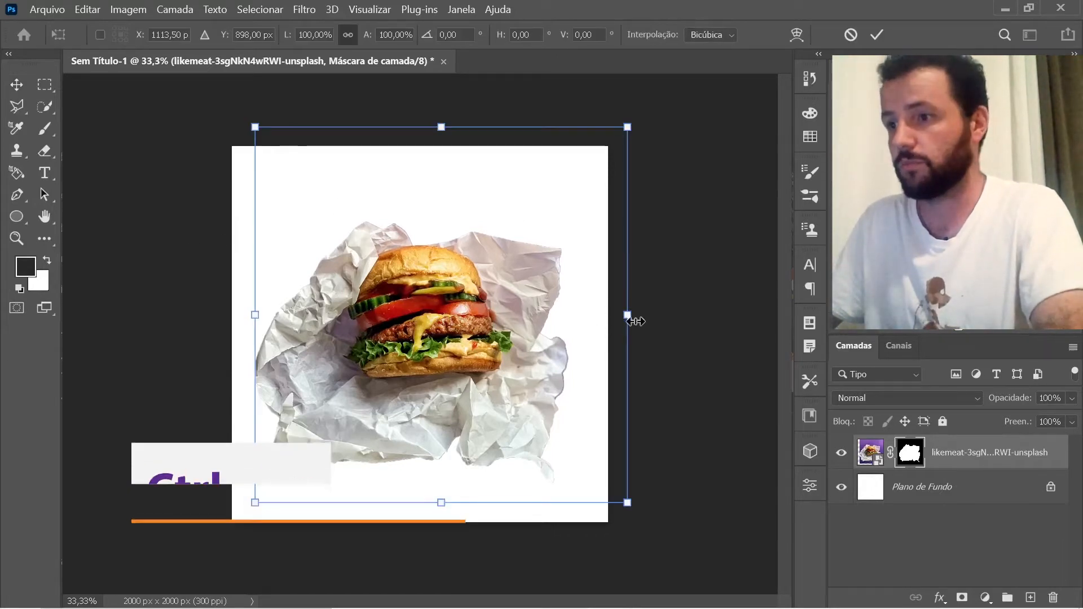
left_click_drag(630, 317, 615, 319)
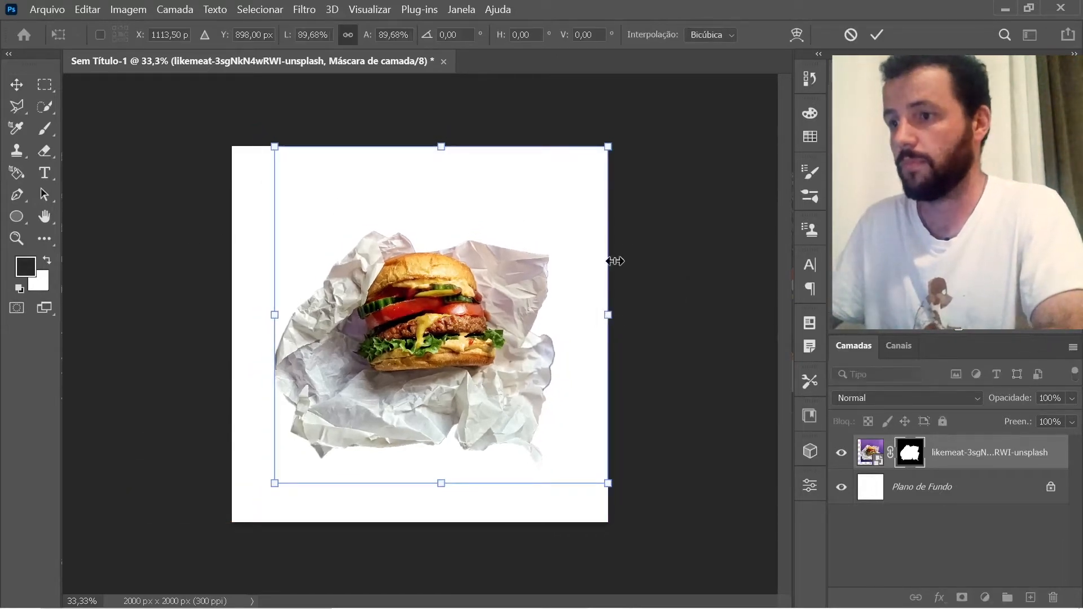
left_click(878, 35)
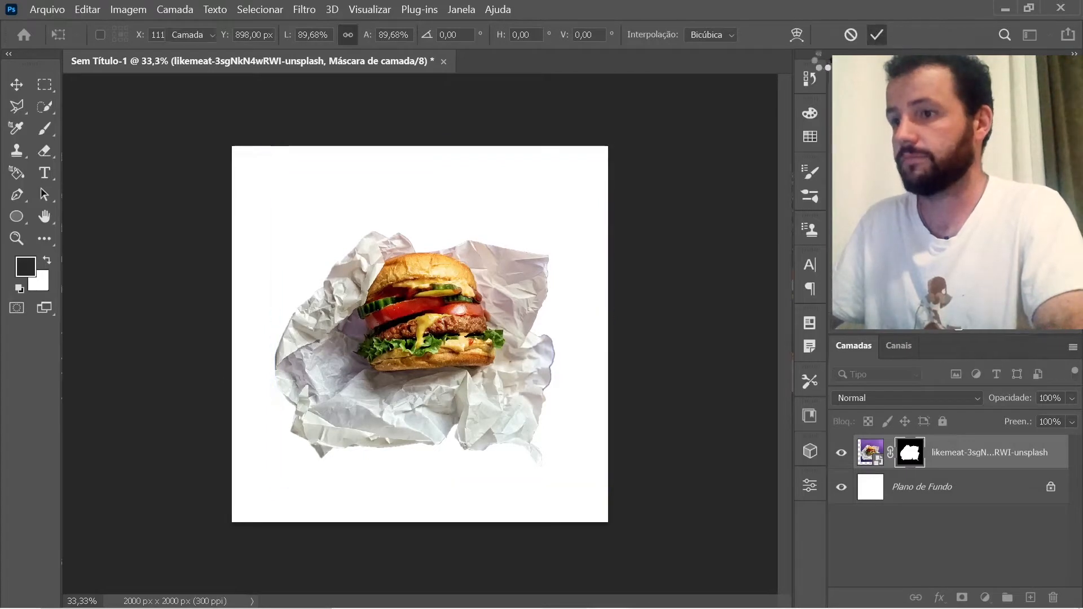
left_click_drag(447, 356, 446, 354)
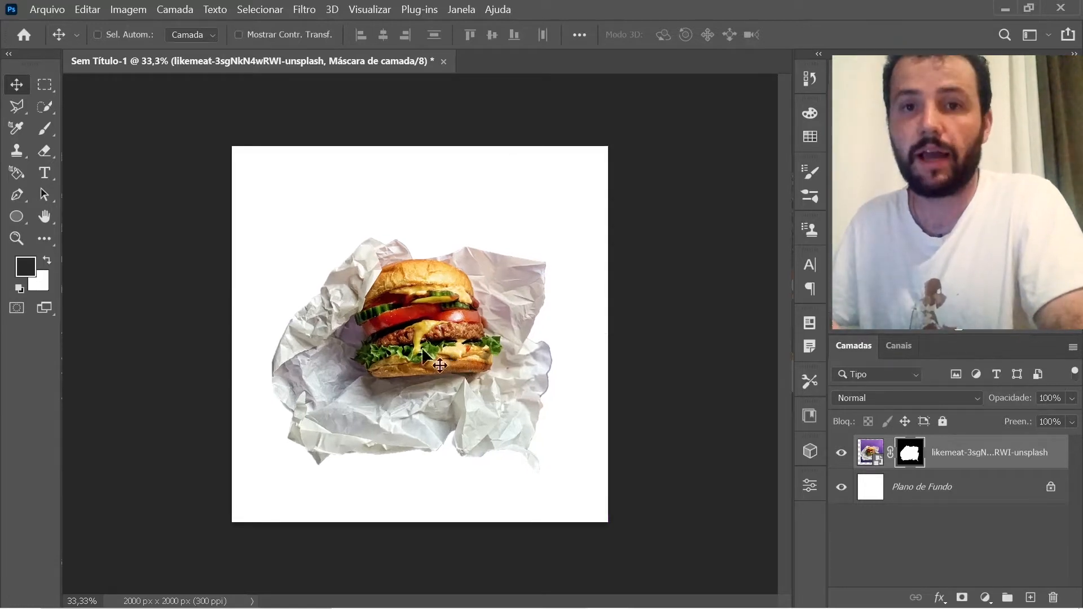
- Add the centred text HAMBURGER above the burger in KG HAPPY Solid at 25 pt
key("t")
left_click(419, 198)
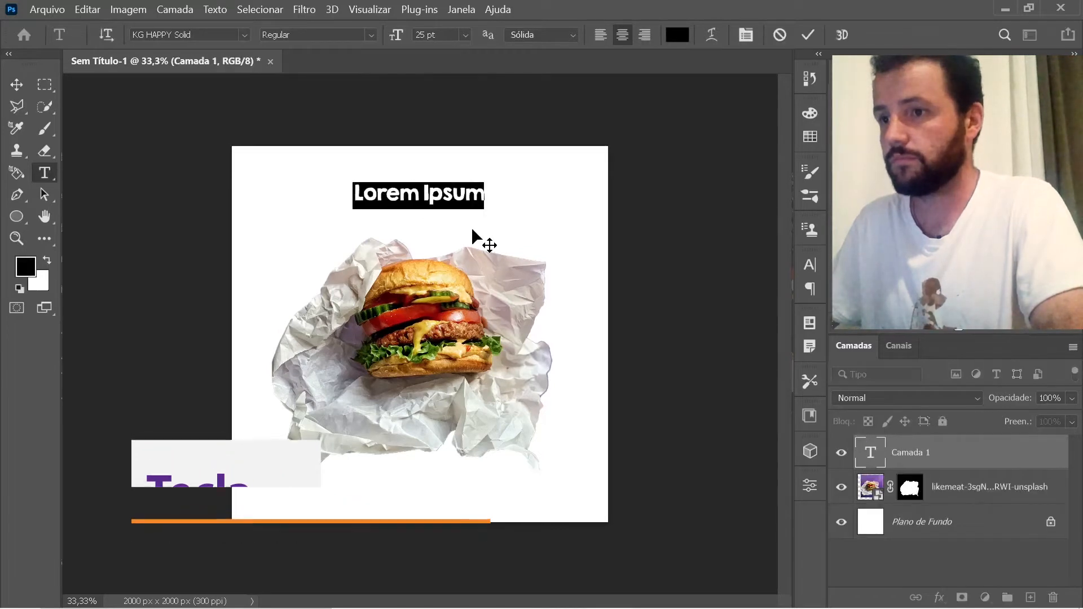
type("HAMBURGER")
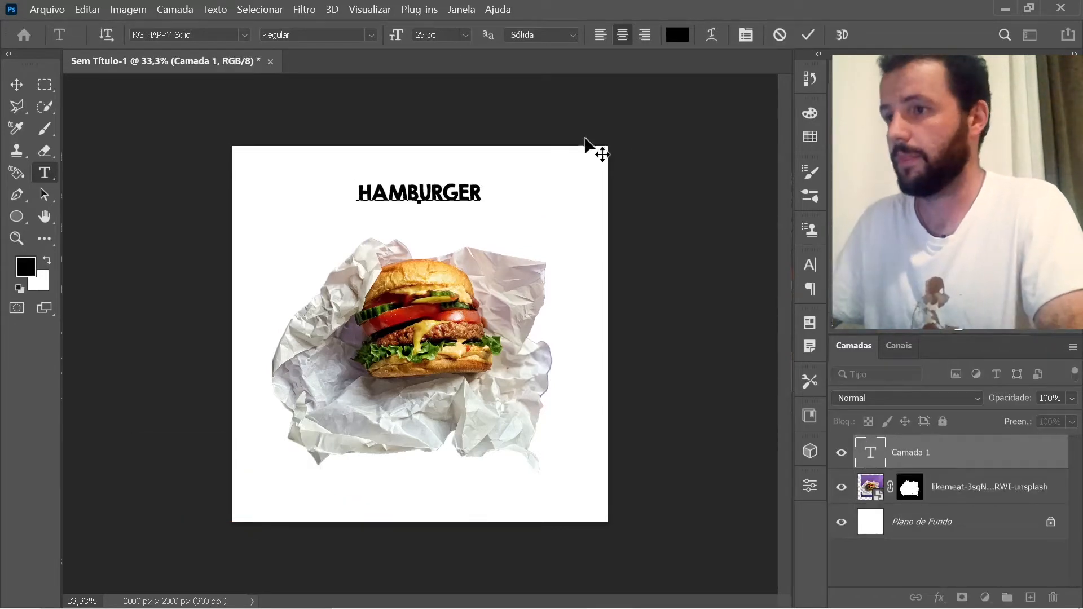
left_click(808, 34)
key("v")
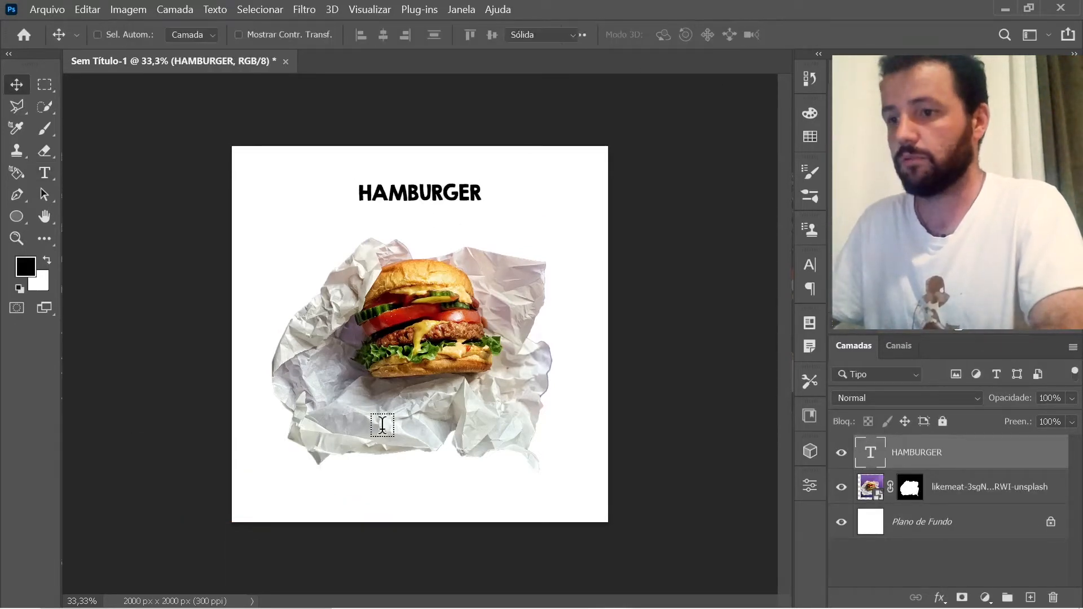
- Add the text TRADICIONAL below the burger in KG HAPPY Solid at 25 pt
key("t")
left_click(414, 485)
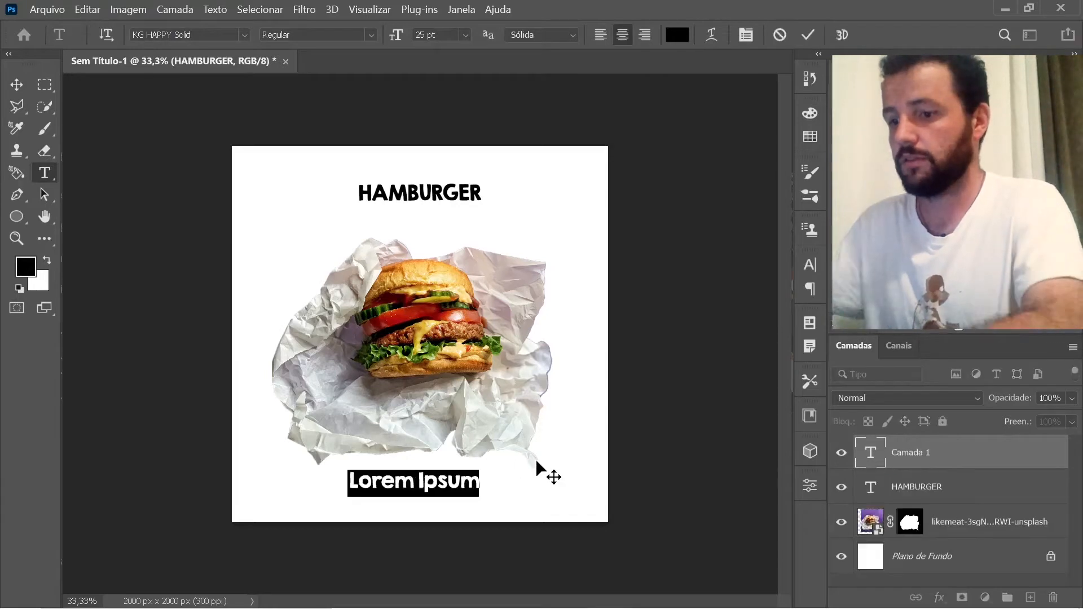
type("TRADICIONAL")
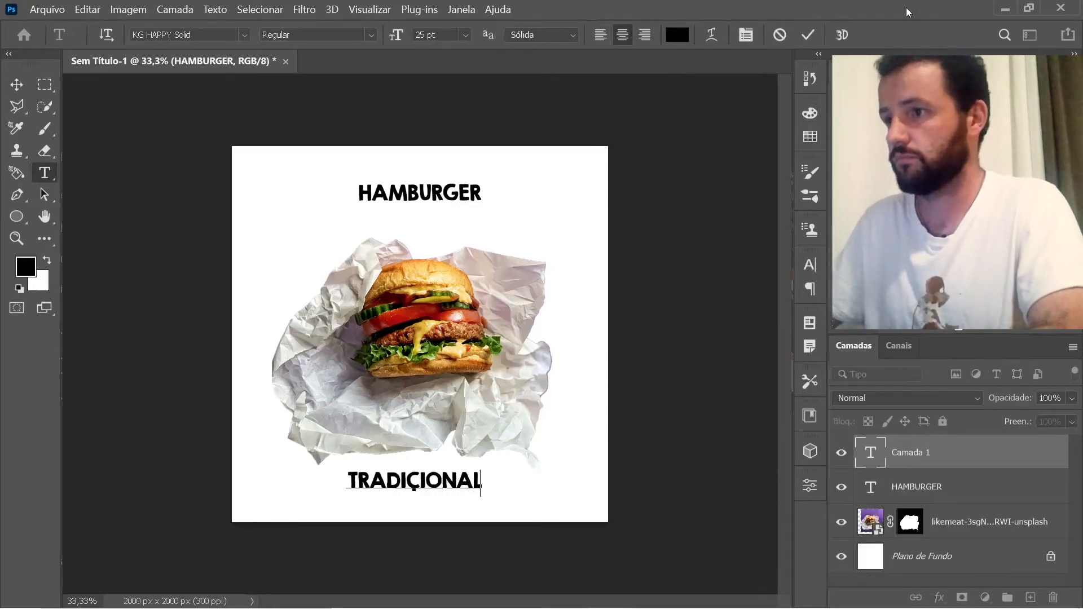
left_click(809, 37)
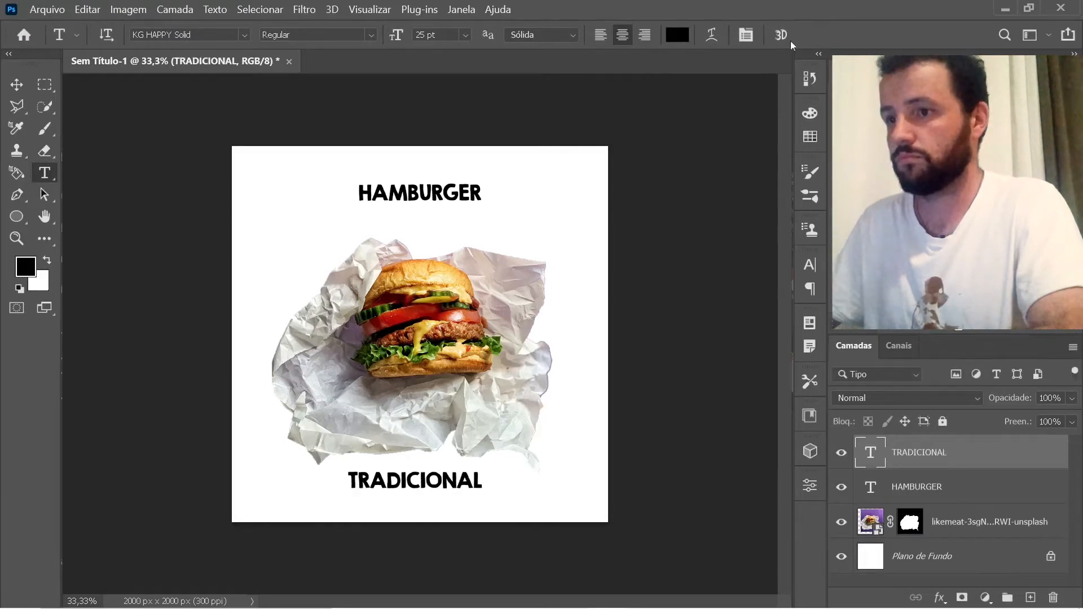
- Apply the Arco Para Baixo text warp to the HAMBURGER layer in horizontal orientation
left_click(919, 490)
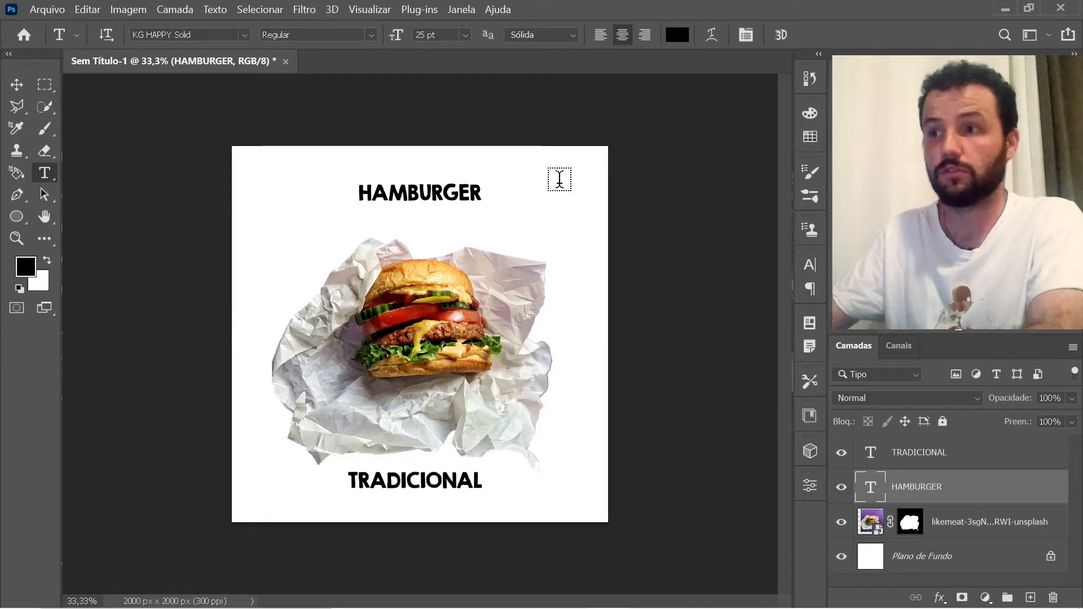
left_click(714, 35)
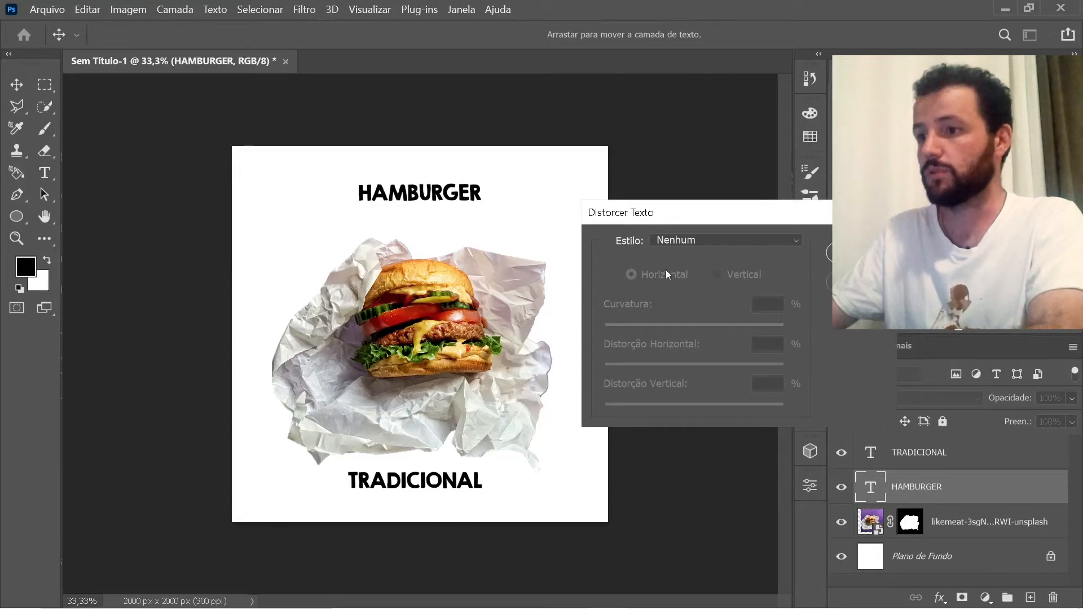
left_click(690, 242)
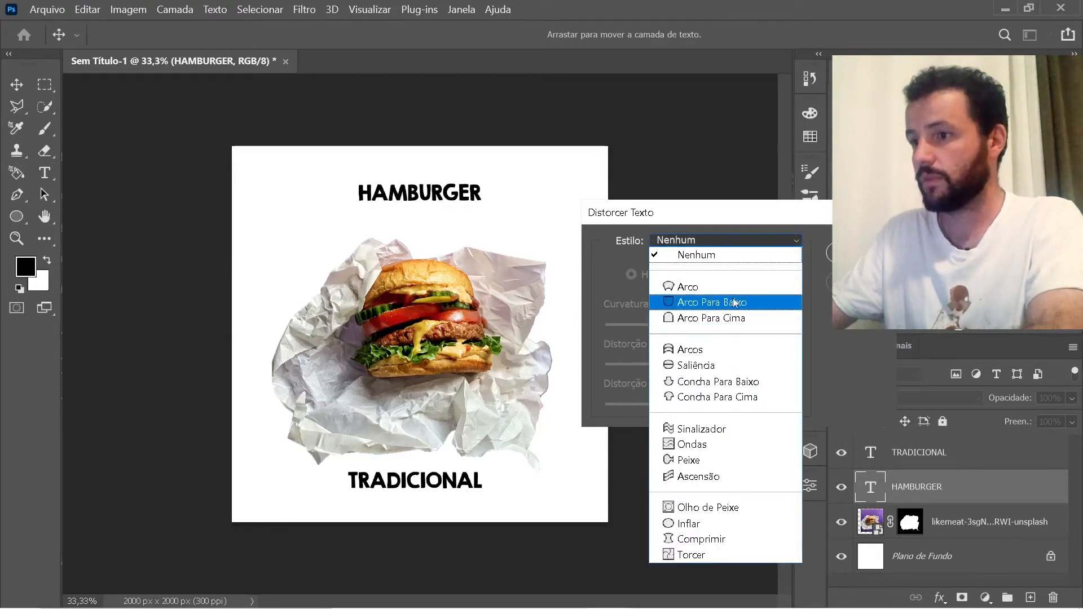
left_click(715, 303)
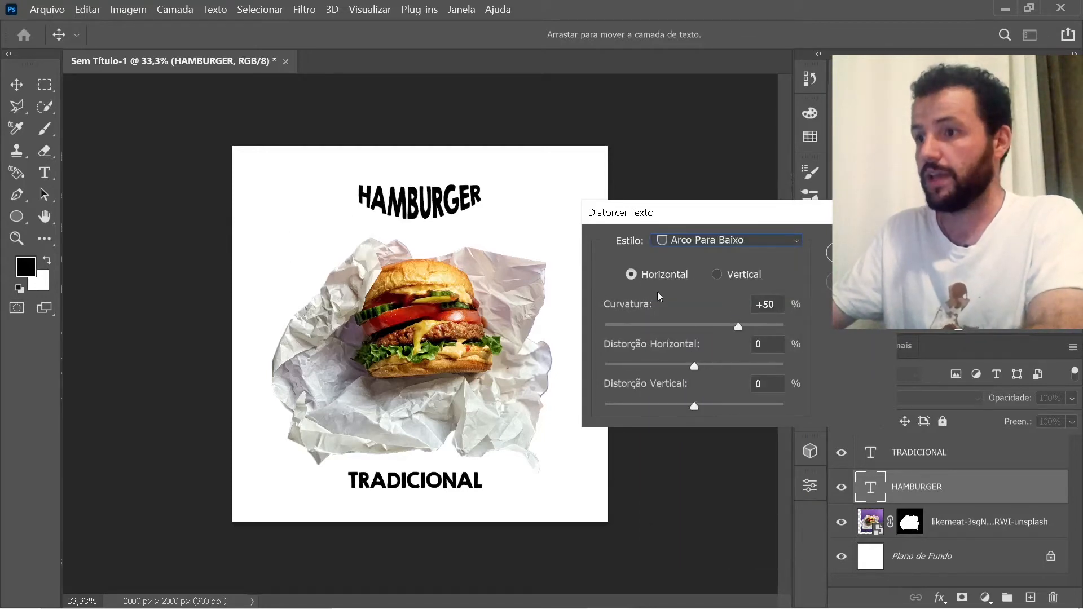
left_click_drag(750, 212, 633, 241)
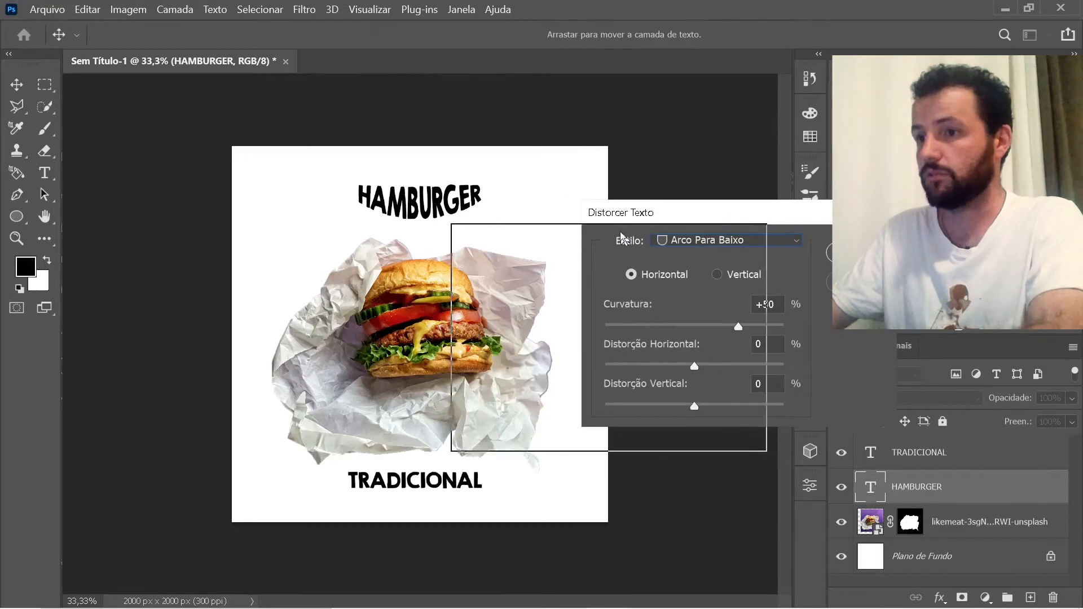
- Try positive bend values up to +60% on the HAMBURGER warp, keeping the Arco Para Baixo style
left_click_drag(622, 355, 619, 356)
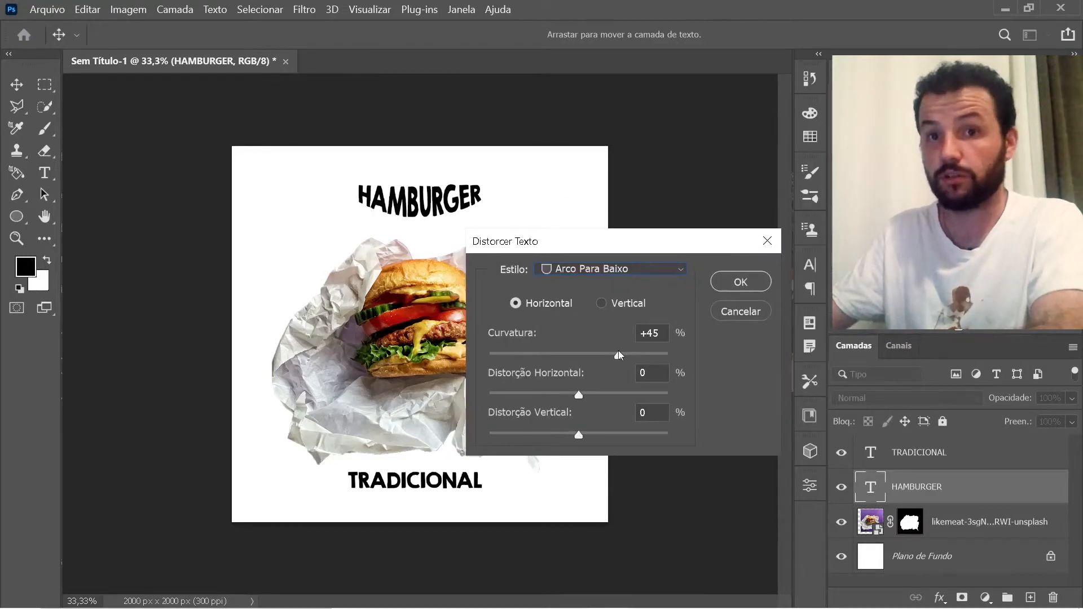
left_click(621, 275)
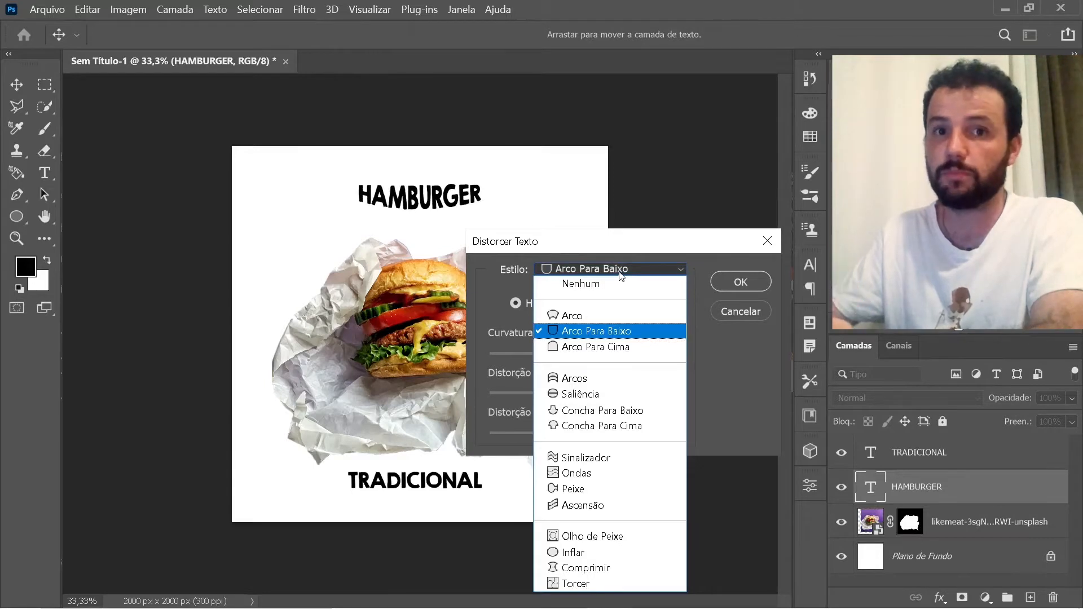
left_click(603, 333)
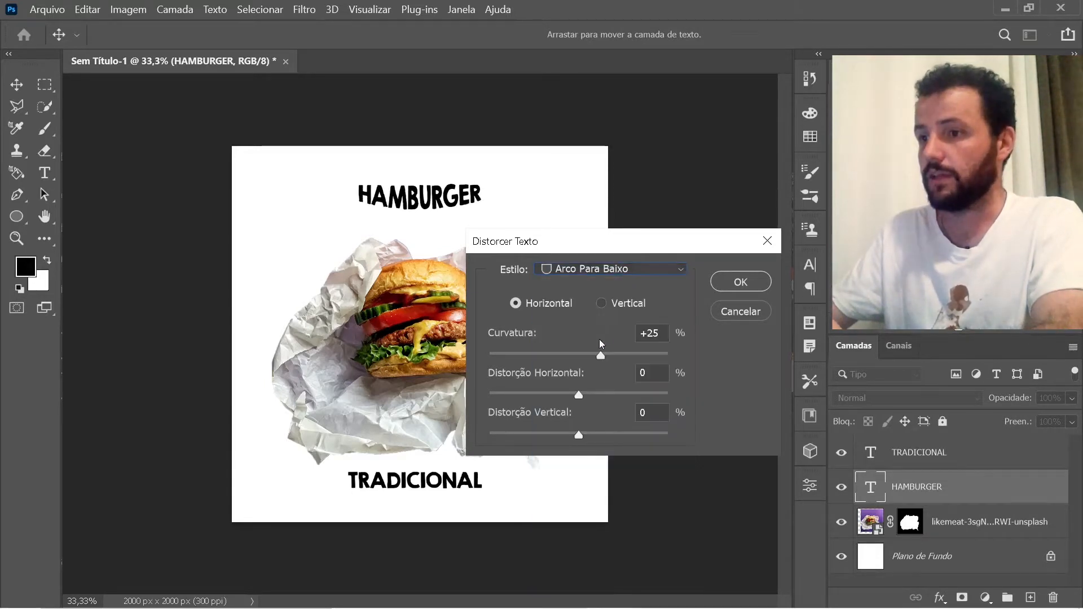
left_click_drag(619, 357, 631, 358)
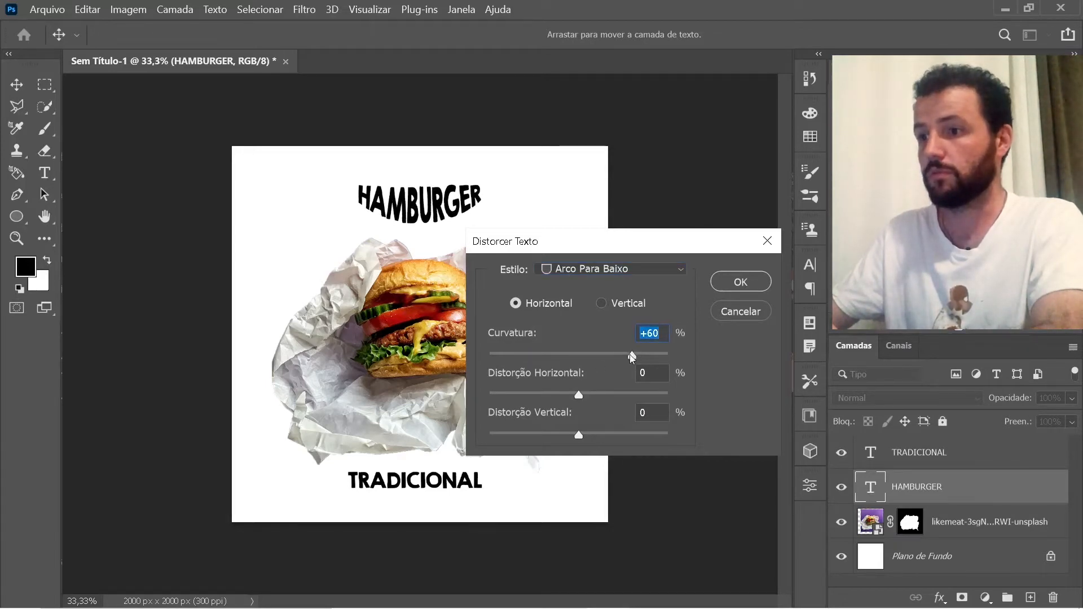
- Set the HAMBURGER warp's bend to about -32% so the lower edge arches upward, and apply it
left_click_drag(556, 356, 539, 357)
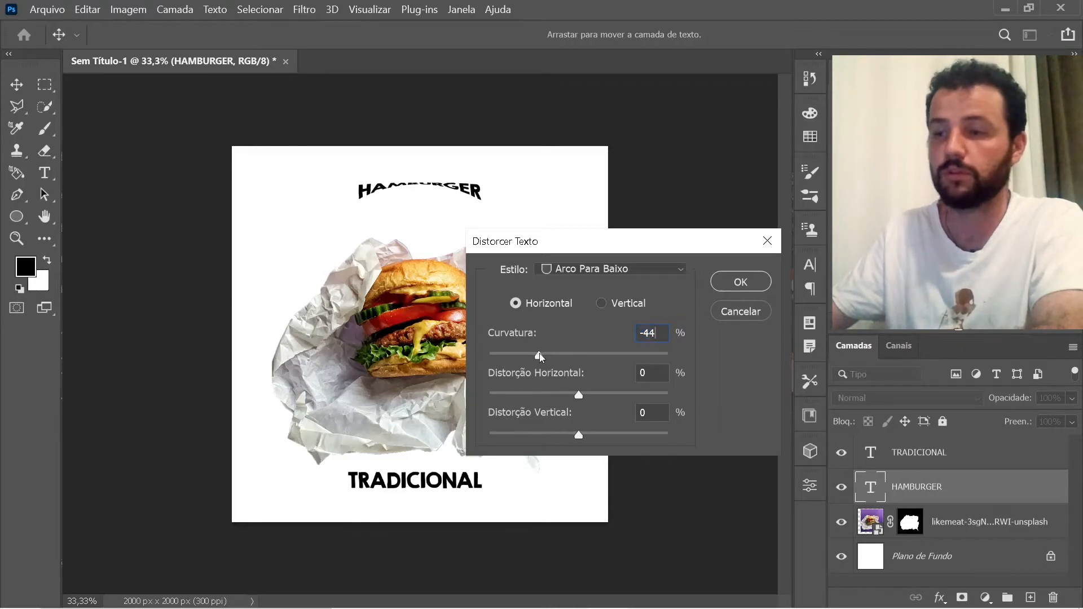
left_click_drag(546, 356, 548, 356)
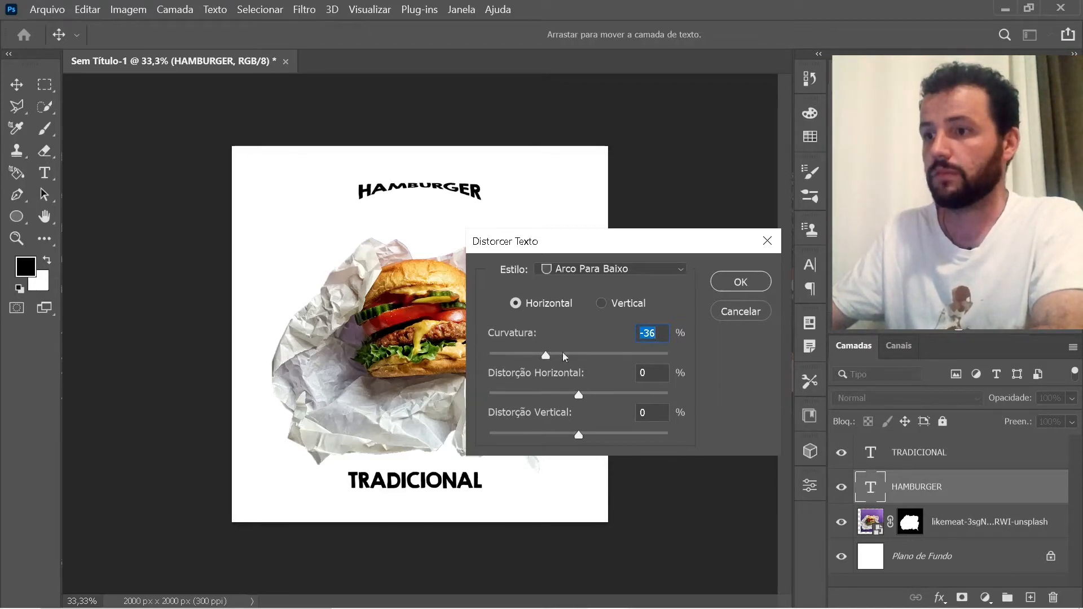
key("shift+Up")
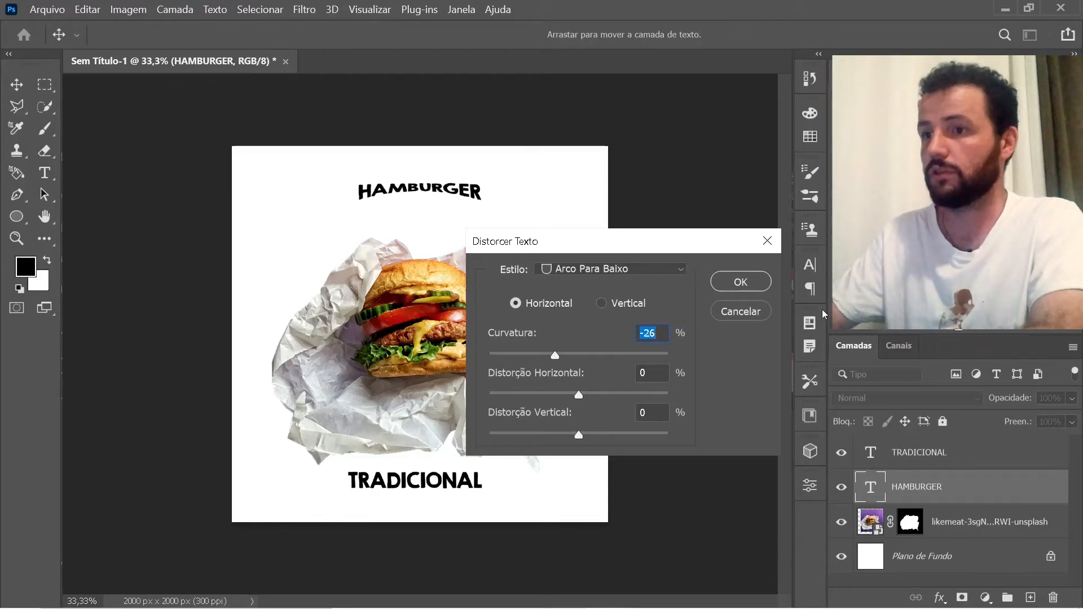
key("shift+Down")
key("shift+Down")
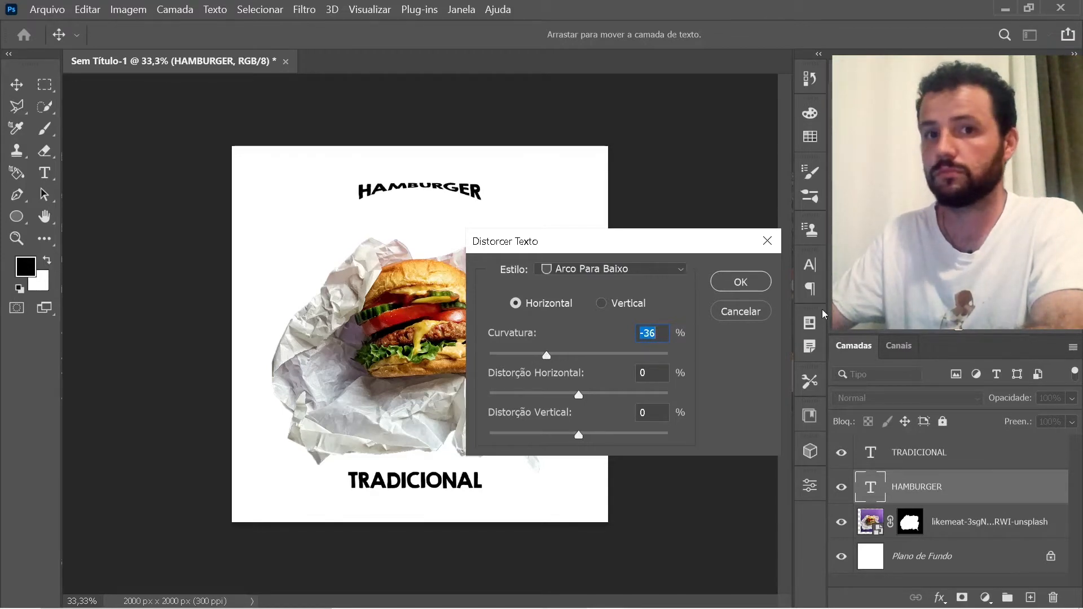
key("shift+Down")
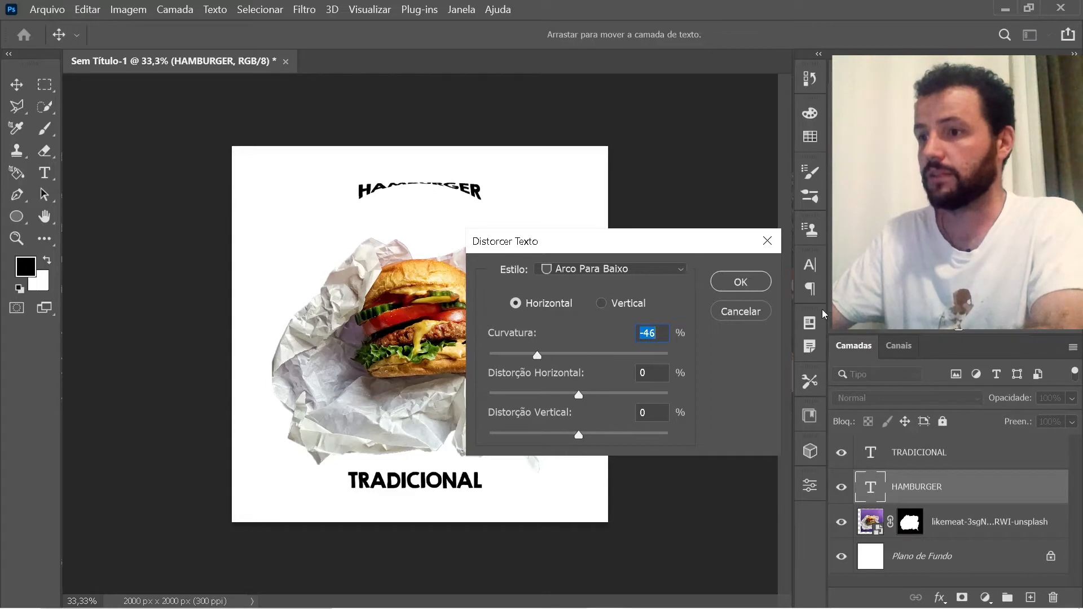
key("shift+Up")
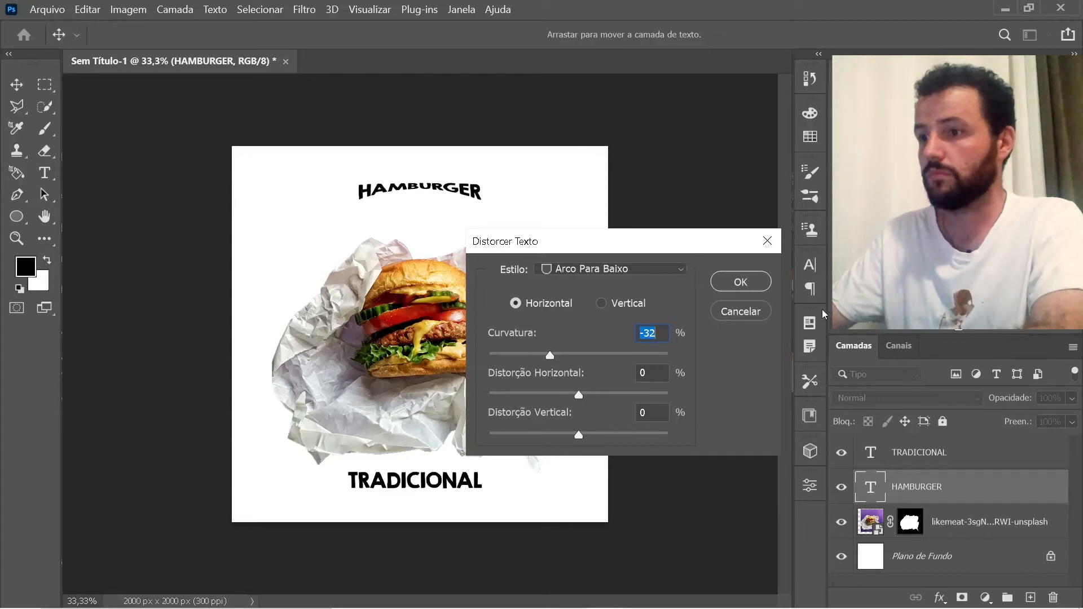
key("Up")
left_click(741, 282)
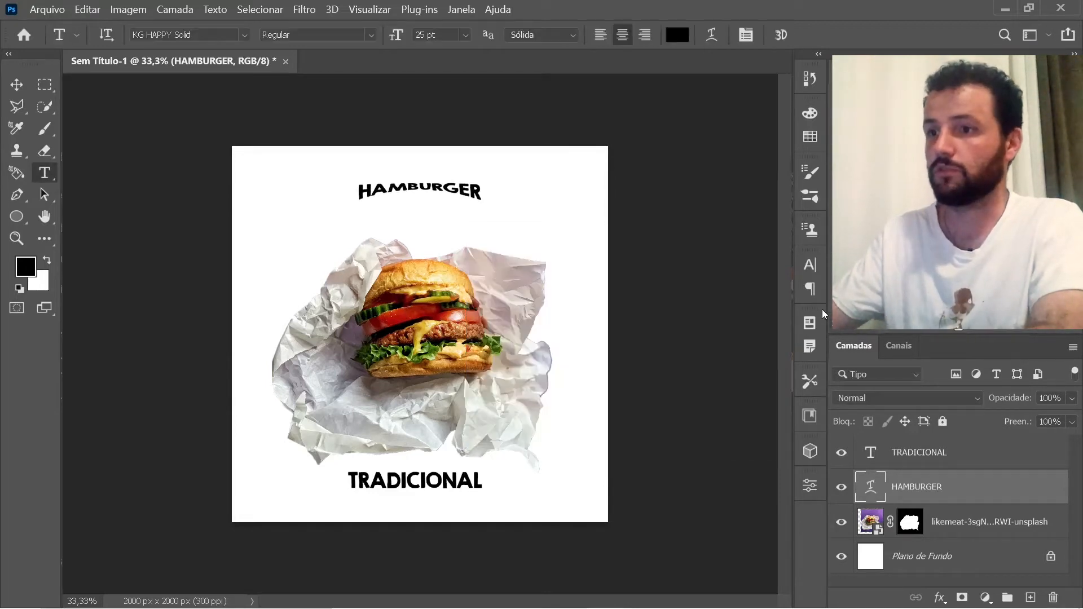
- Apply the Arco Para Cima text warp to the TRADICIONAL layer in horizontal orientation with a bend of -30%
left_click(939, 451)
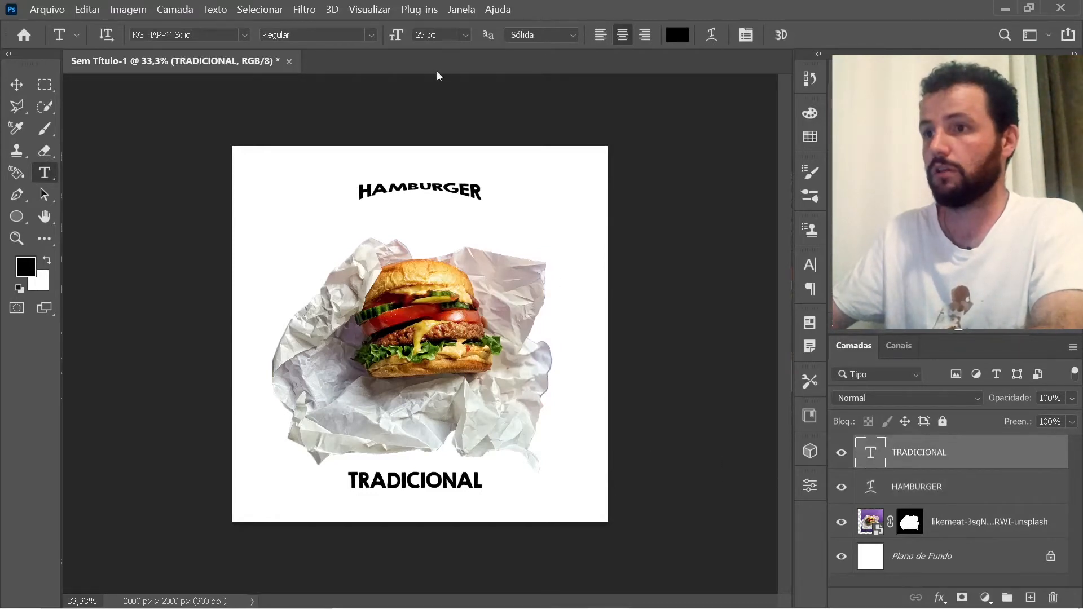
left_click(715, 36)
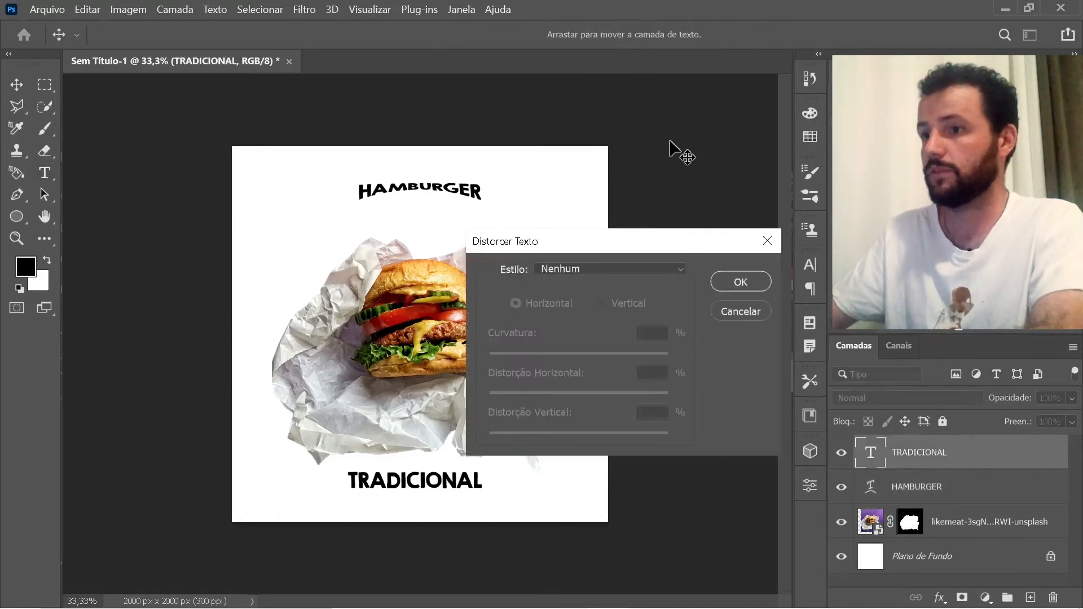
left_click(589, 271)
left_click(595, 346)
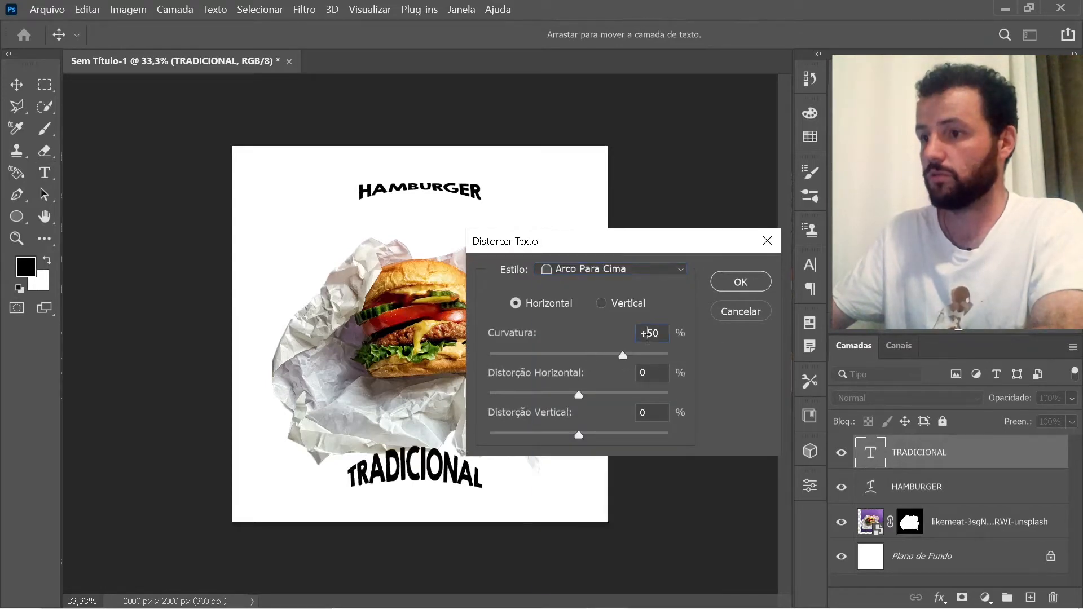
double_click(648, 334)
type("-3")
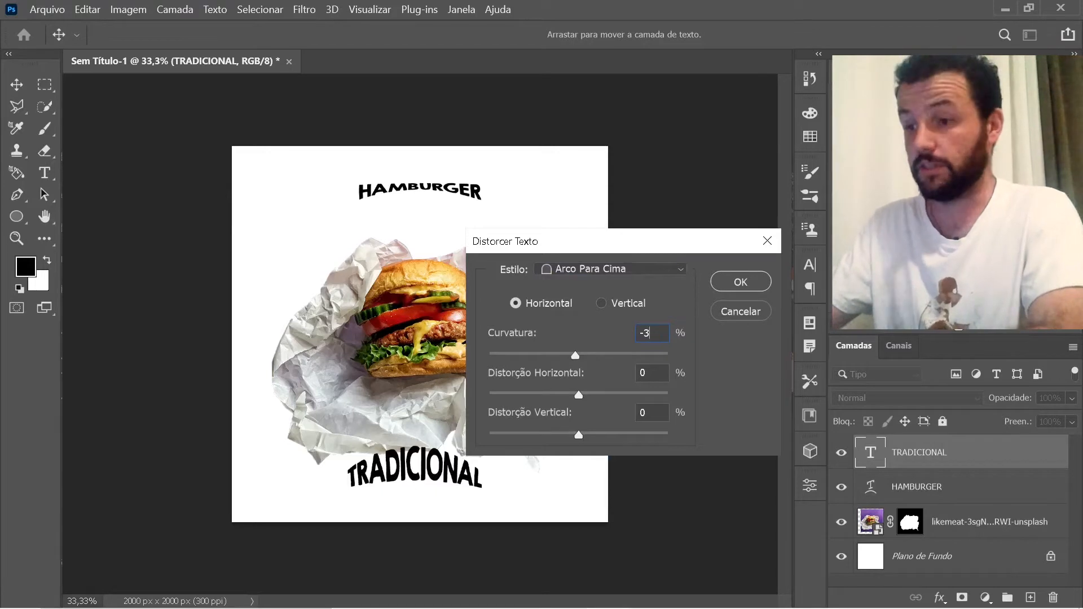
type("0")
key("Return")
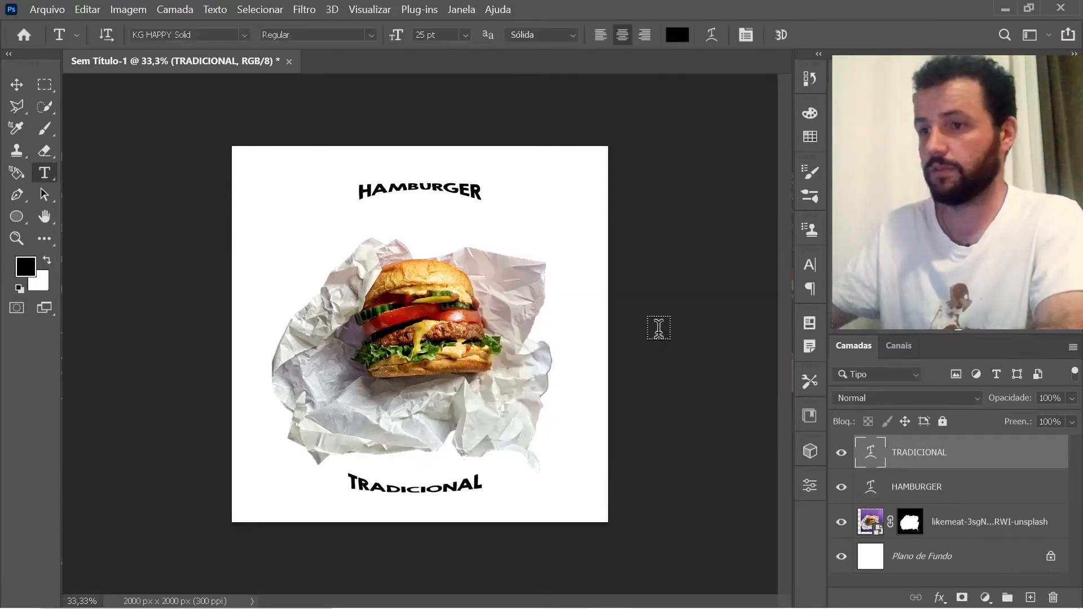
- Transform the HAMBURGER and TRADICIONAL layers together without keeping proportions, to about 60% width and 114% height, and apply it
left_click(18, 86)
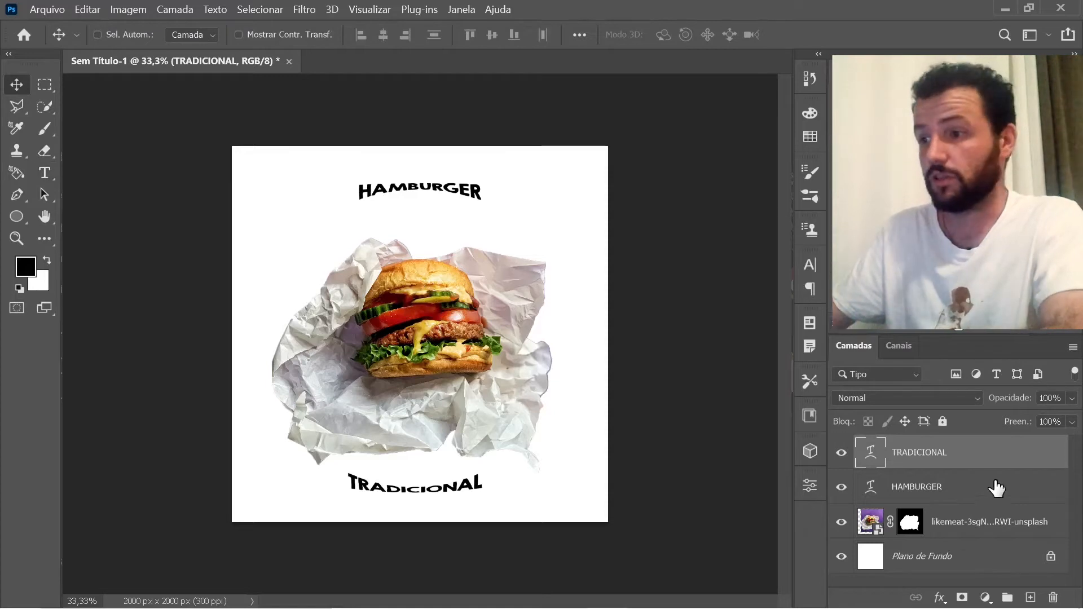
left_click(980, 491, "shift")
key("ctrl+t")
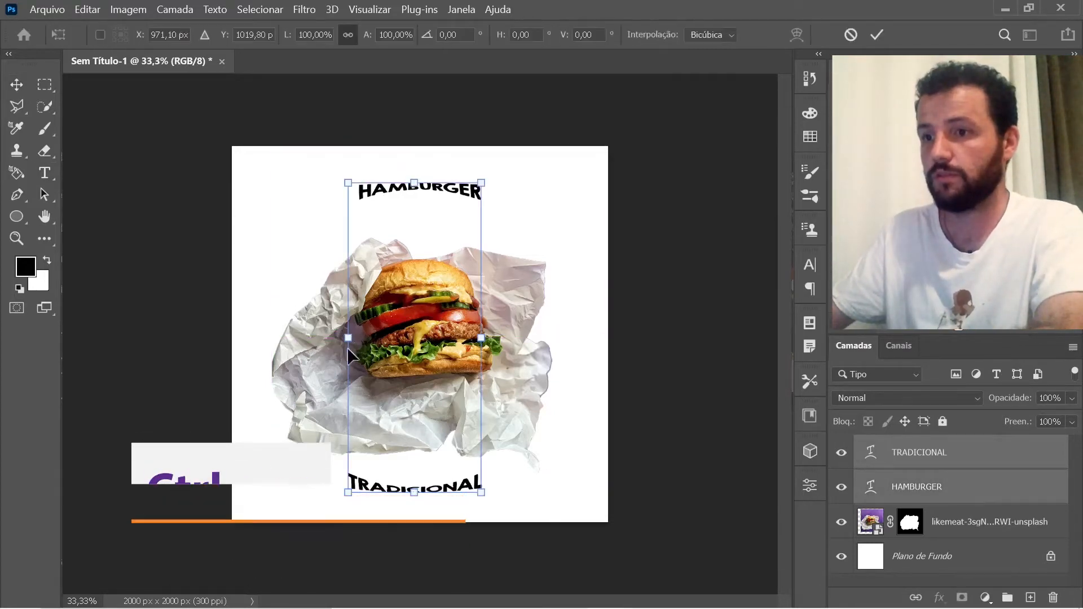
left_click_drag(349, 341, 362, 342)
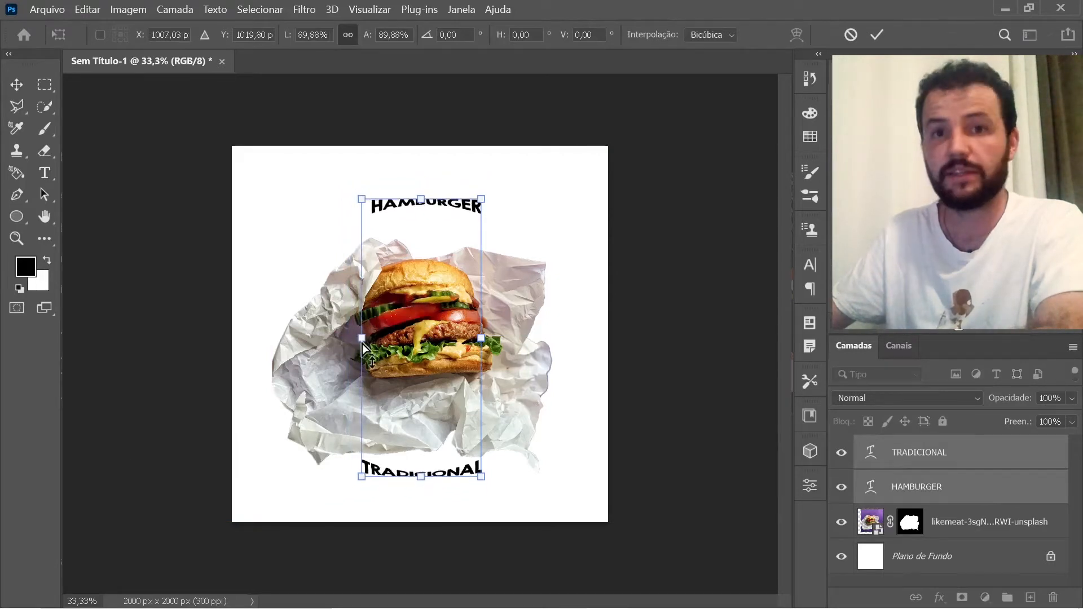
key("ctrl+z")
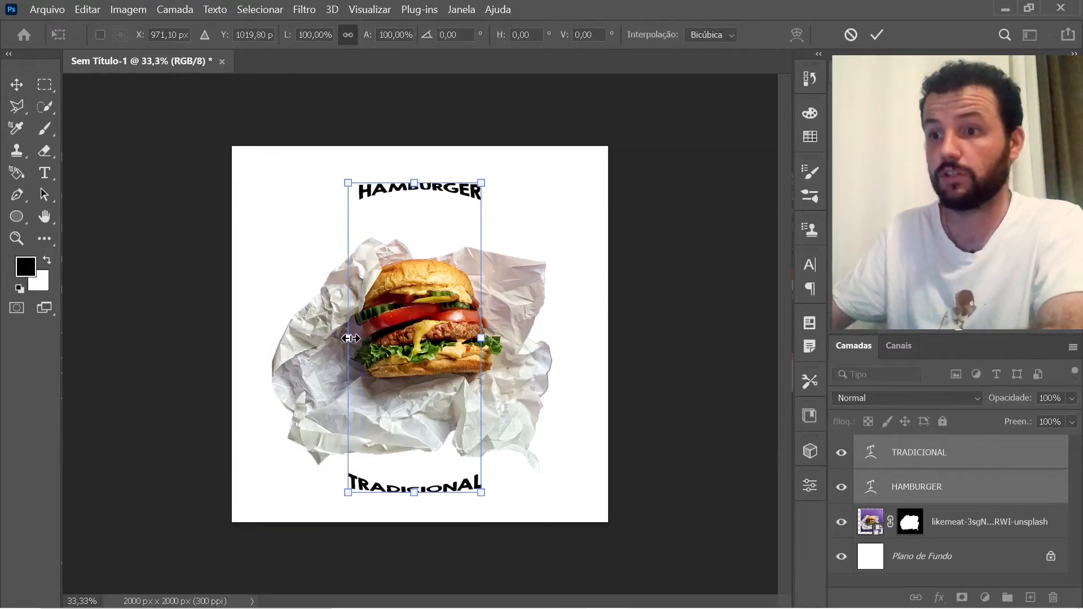
left_click_drag(349, 338, 398, 352)
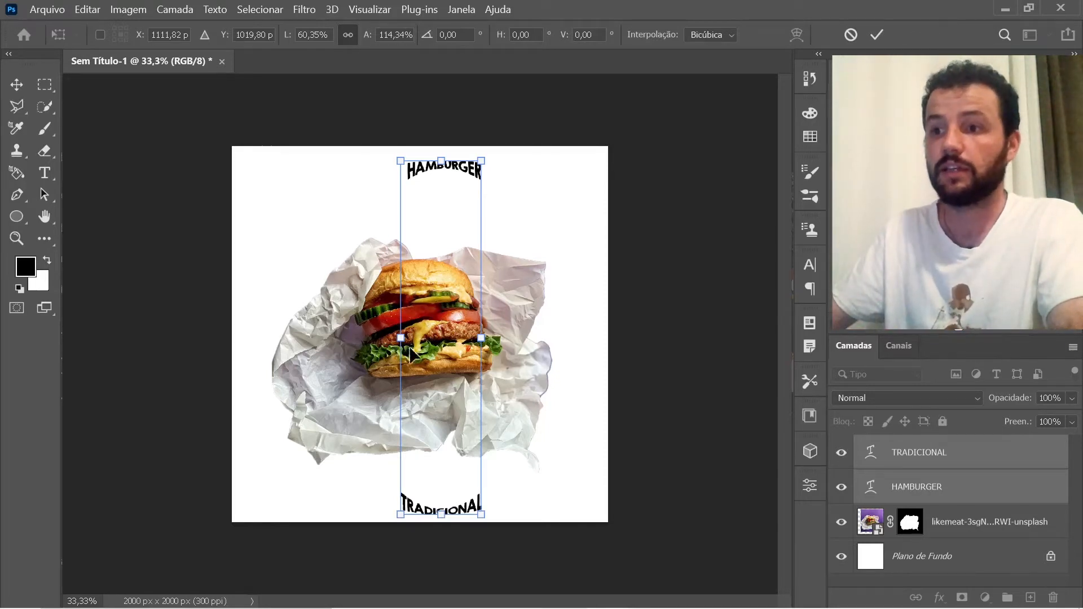
left_click(880, 34)
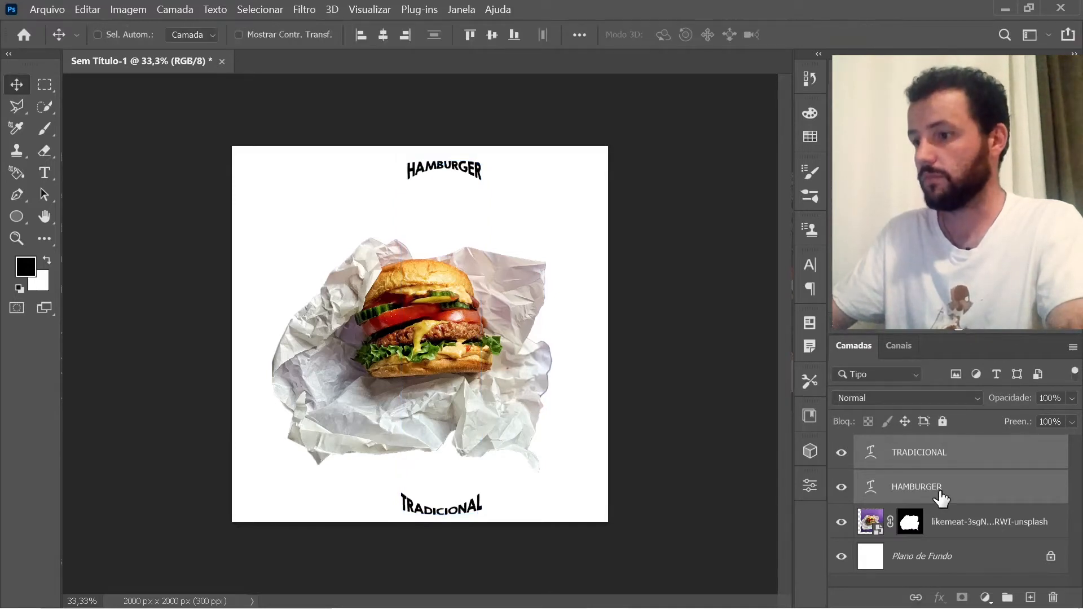
- Scale the HAMBURGER text up to about 402% and place it arching over the top of the burger photo
left_click(939, 492)
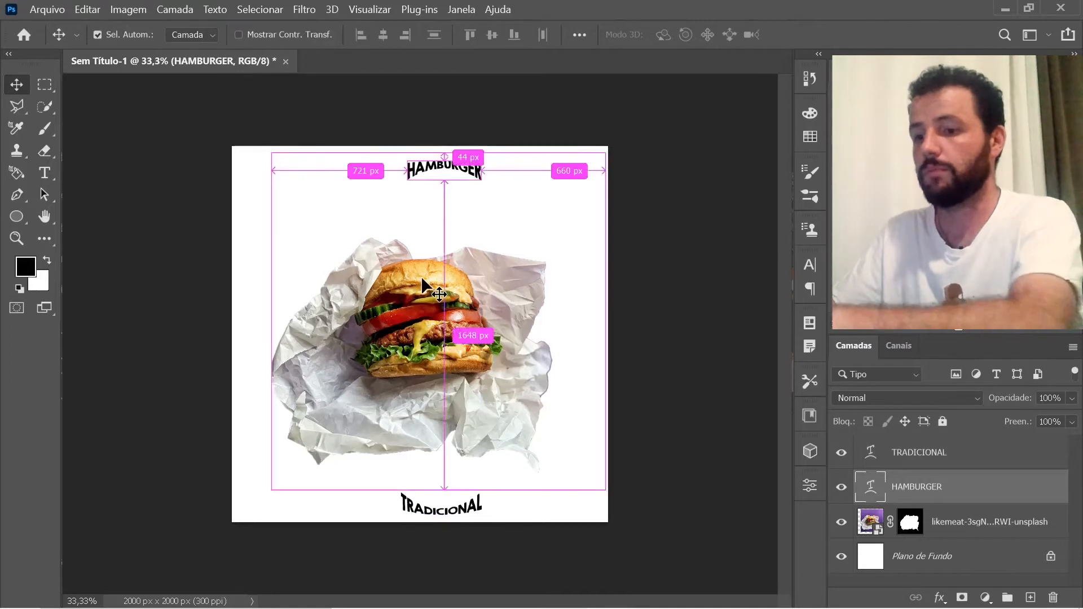
key("ctrl+t")
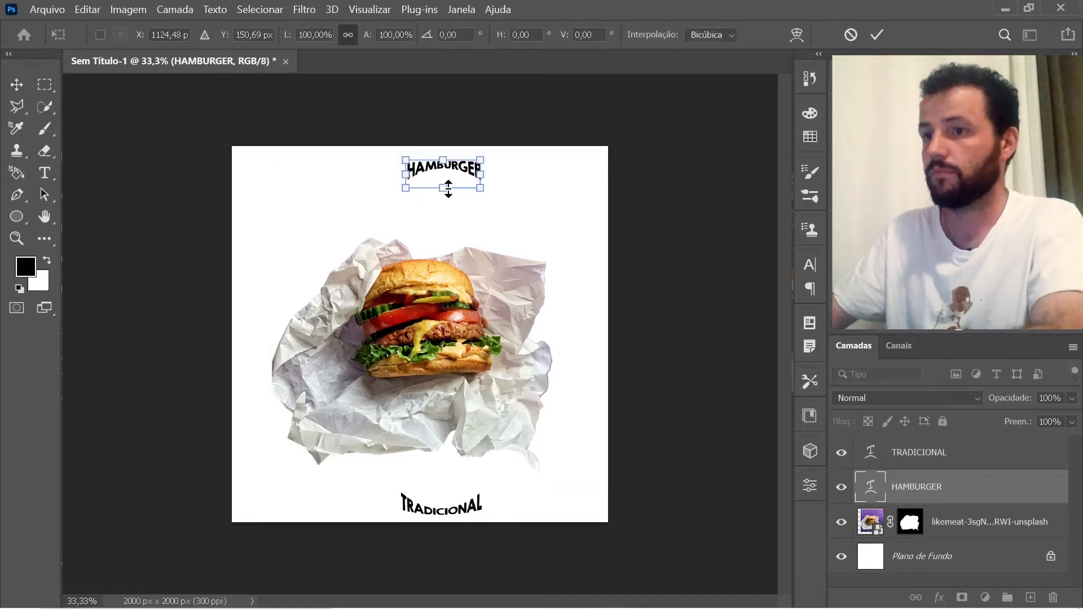
left_click_drag(449, 189, 439, 275)
left_click_drag(554, 180, 534, 212)
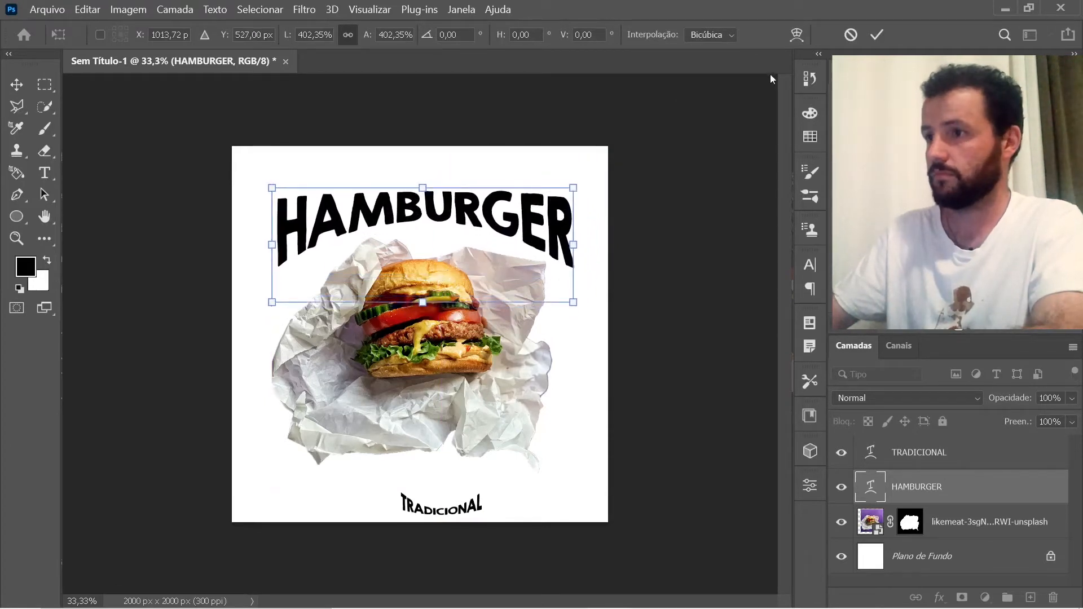
left_click(876, 34)
- Scale the TRADICIONAL text up to about 379% and place it beneath the burger, overlapping the paper's lower edge
left_click(918, 458)
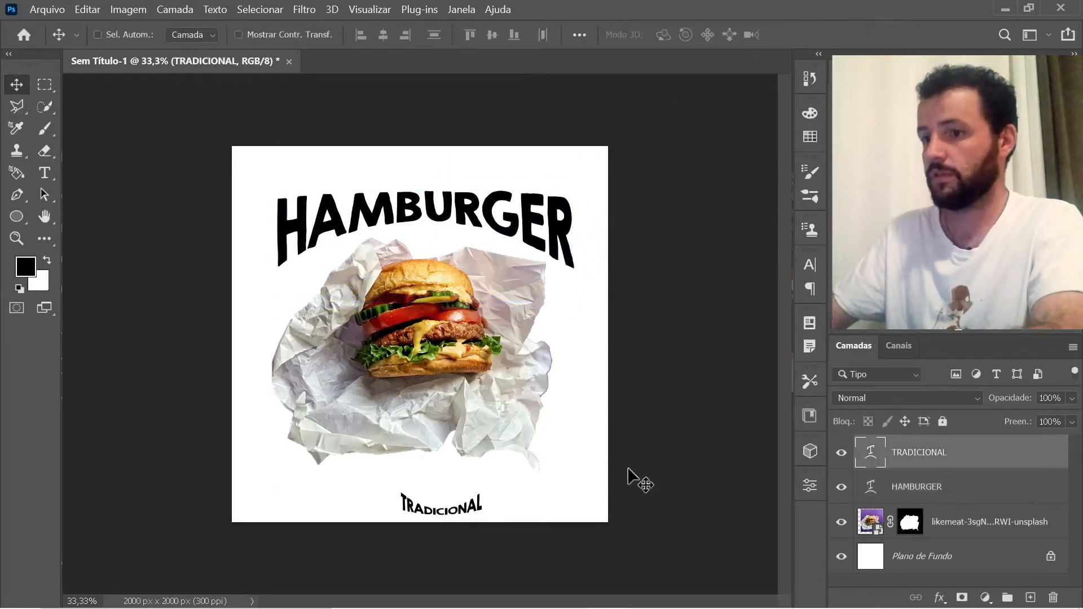
left_click_drag(443, 515, 412, 389)
key("ctrl+t")
mouse_move(418, 493)
left_mouse_down()
mouse_move(446, 451)
mouse_move(433, 479)
left_mouse_up()
left_click_drag(560, 438, 578, 443)
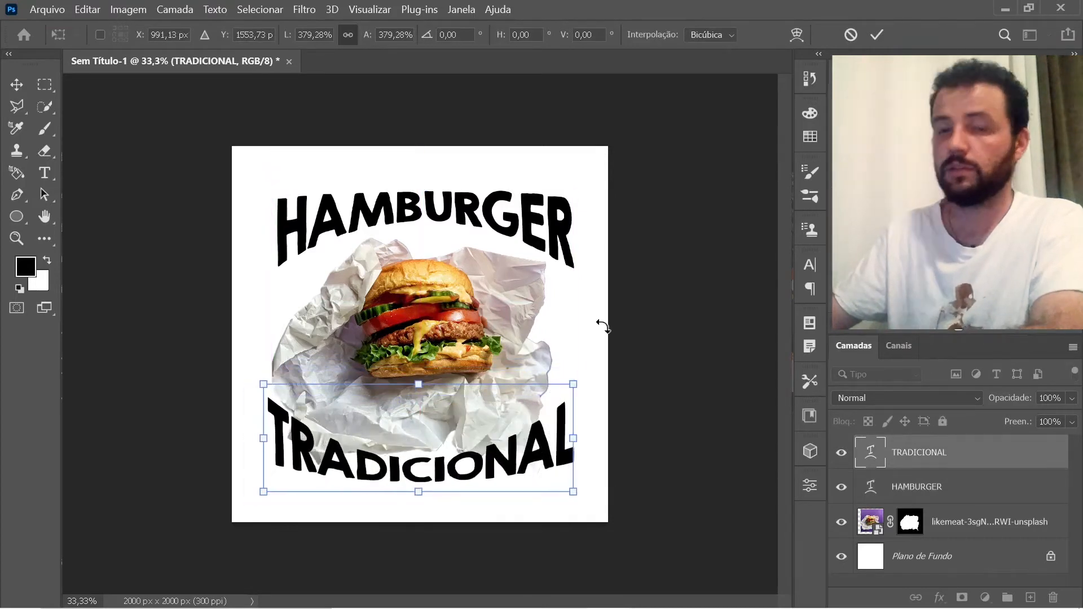
key("Return")
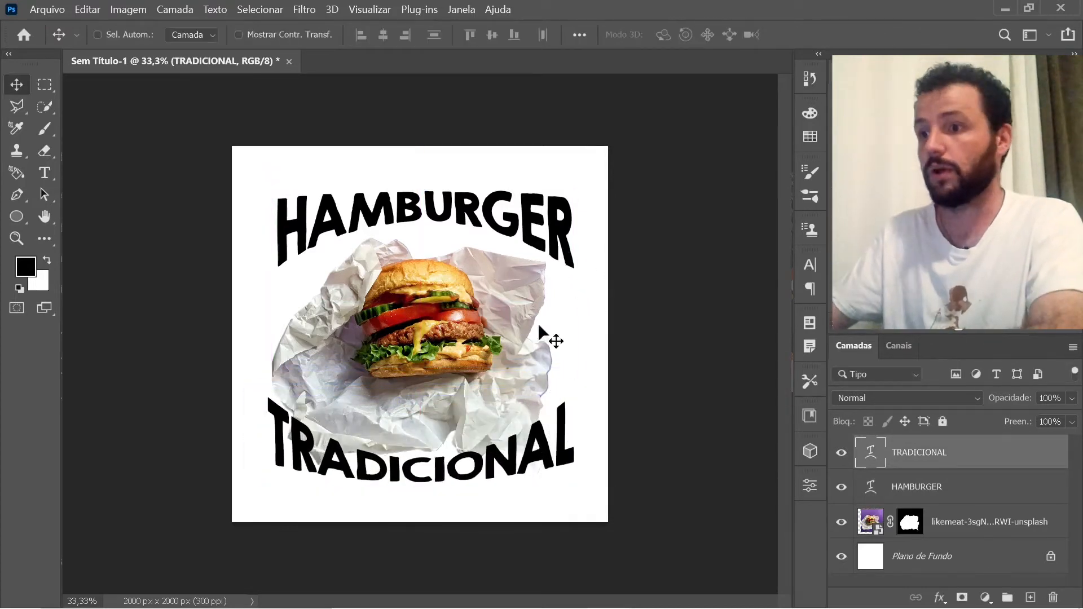
- Reduce the curve of the TRADICIONAL text by setting its Arco Para Cima warp bend to -23%
left_click(47, 174)
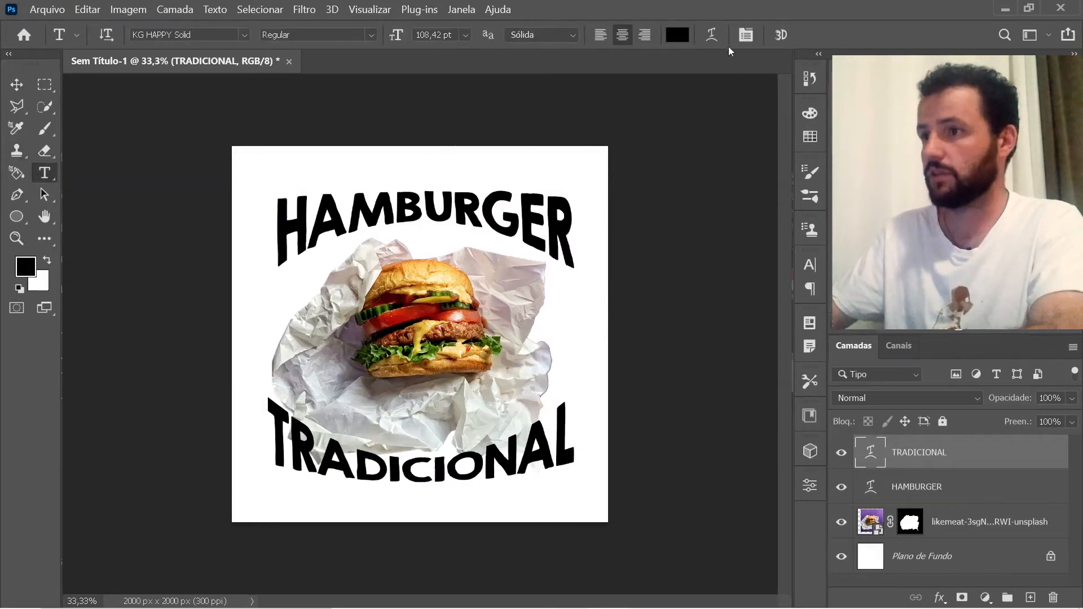
left_click(712, 35)
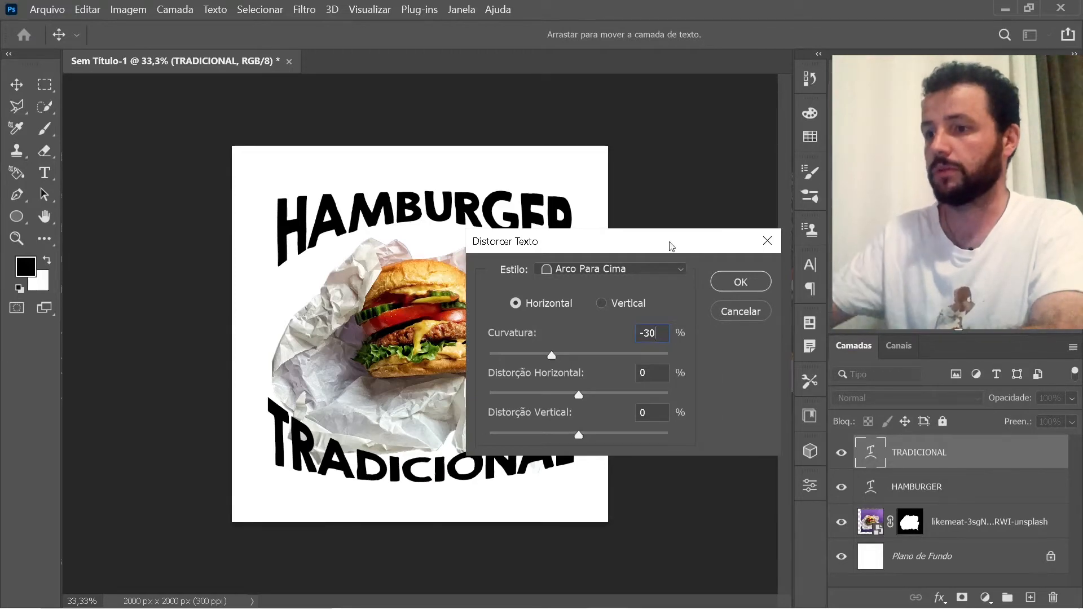
key("Up")
key("Up")
key("Up")
key("Up")
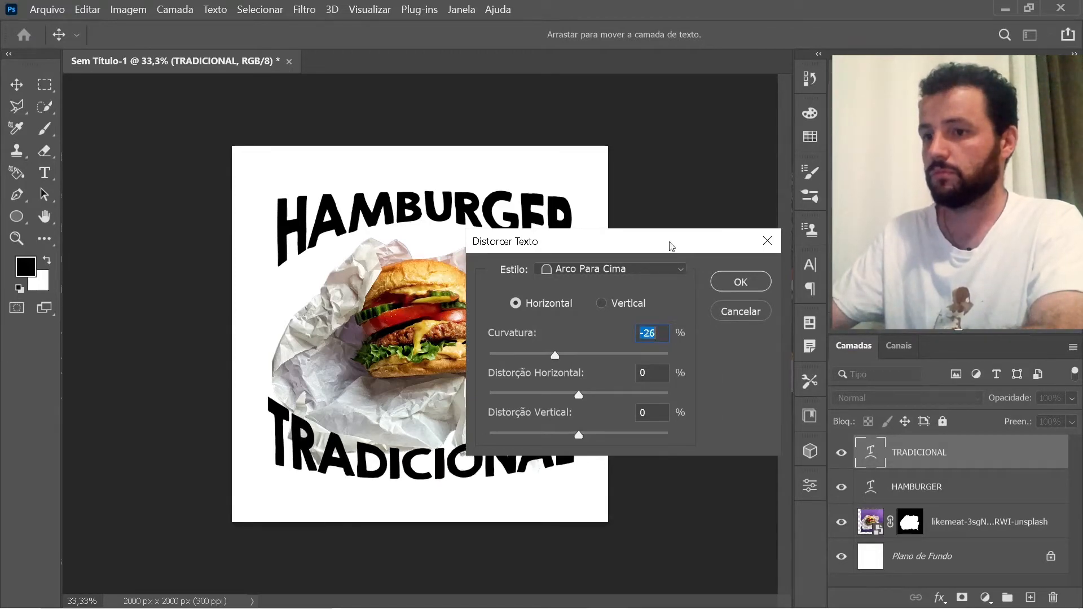
key("Up")
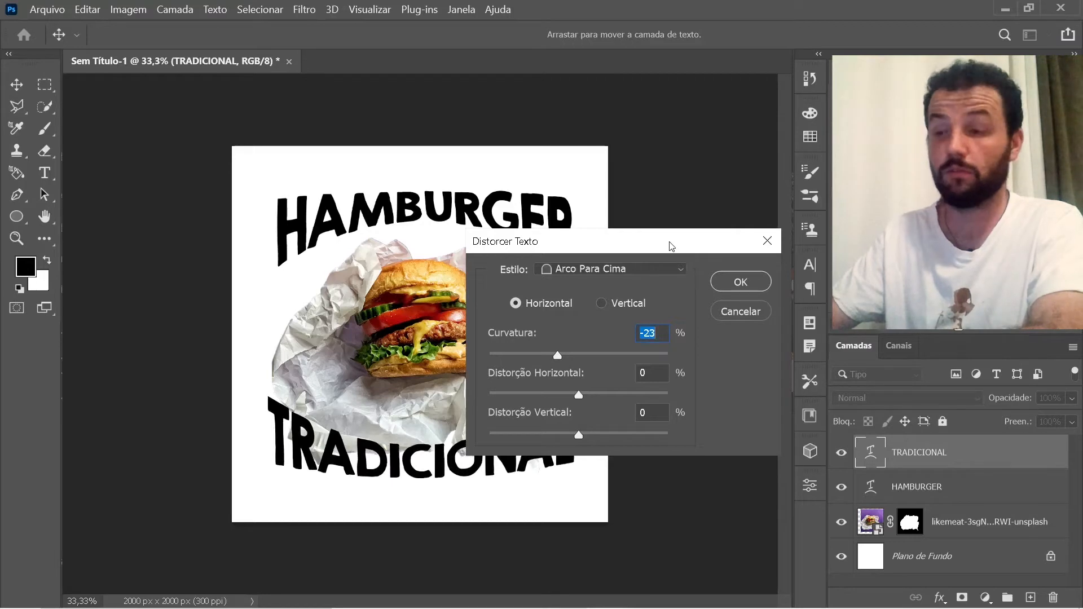
key("Return")
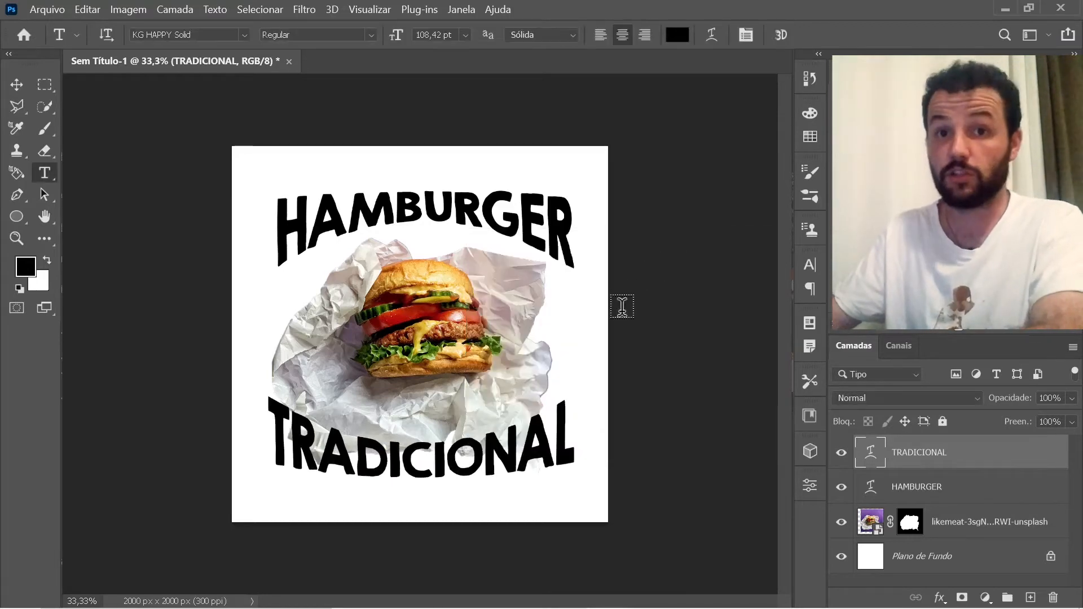
- Shift the TRADICIONAL text slightly down and the HAMBURGER text slightly up to leave more room between them
left_click(16, 85)
left_click_drag(443, 458, 460, 468)
key("shift+Down")
key("shift+Down")
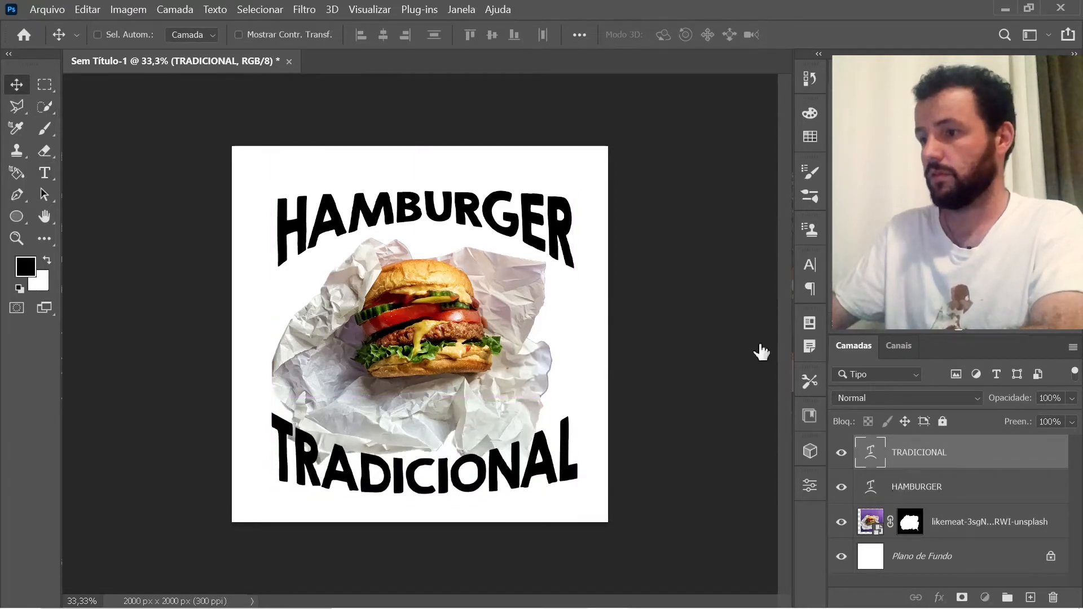
left_click(931, 488)
left_click_drag(535, 224, 534, 213)
- Enlarge the burger photo until its paper spans the canvas width and centre the burger between the two words
left_click(965, 523)
left_click_drag(493, 376, 496, 378)
key("ctrl+t")
left_click_drag(610, 323, 690, 326)
left_click_drag(499, 318, 503, 327)
key("Return")
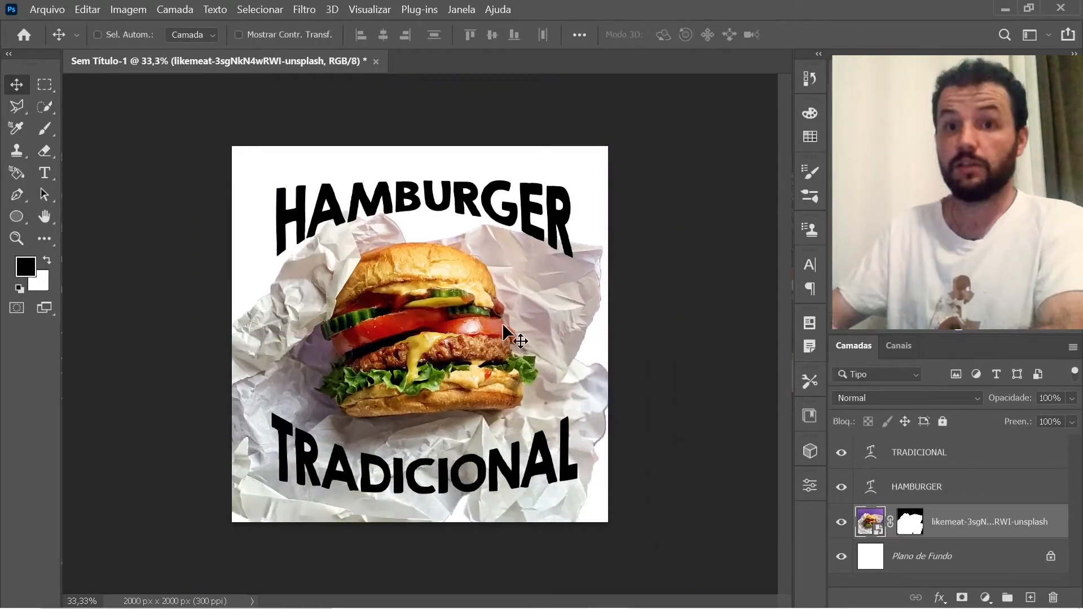
left_click_drag(414, 321, 439, 309)
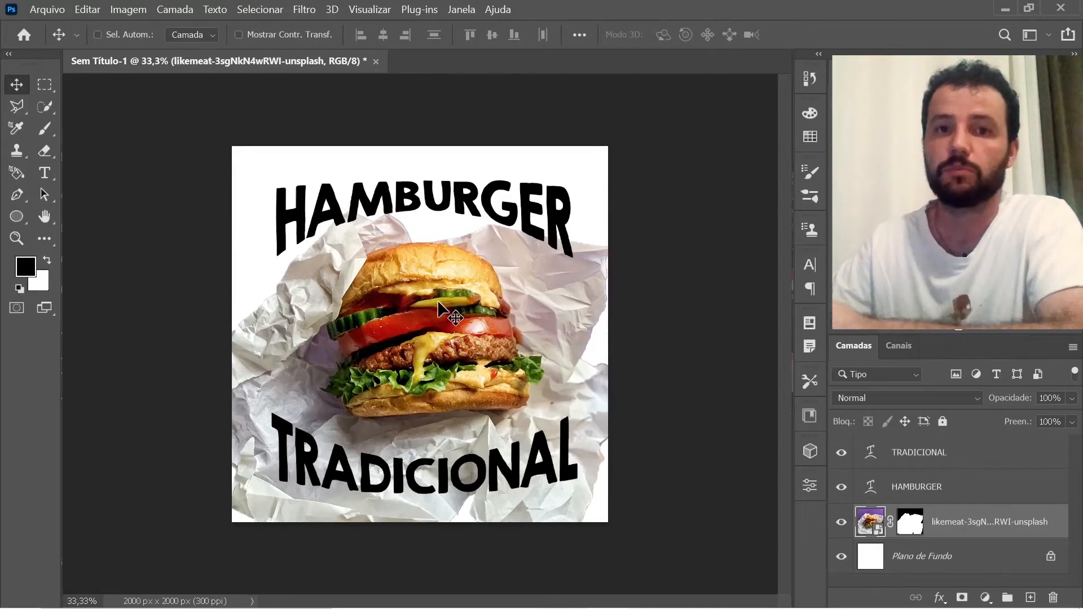
- Recolour the HAMBURGER and TRADICIONAL text layers dark red after trying a deepened green sampled from the lettuce
left_click(946, 462)
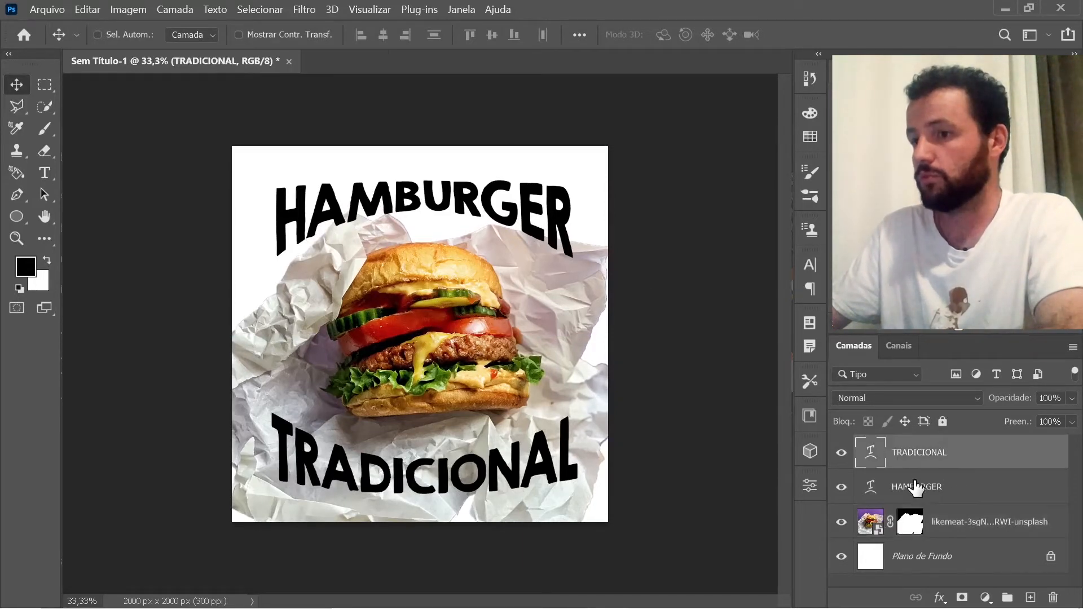
left_click(915, 489, "shift")
left_click(810, 265)
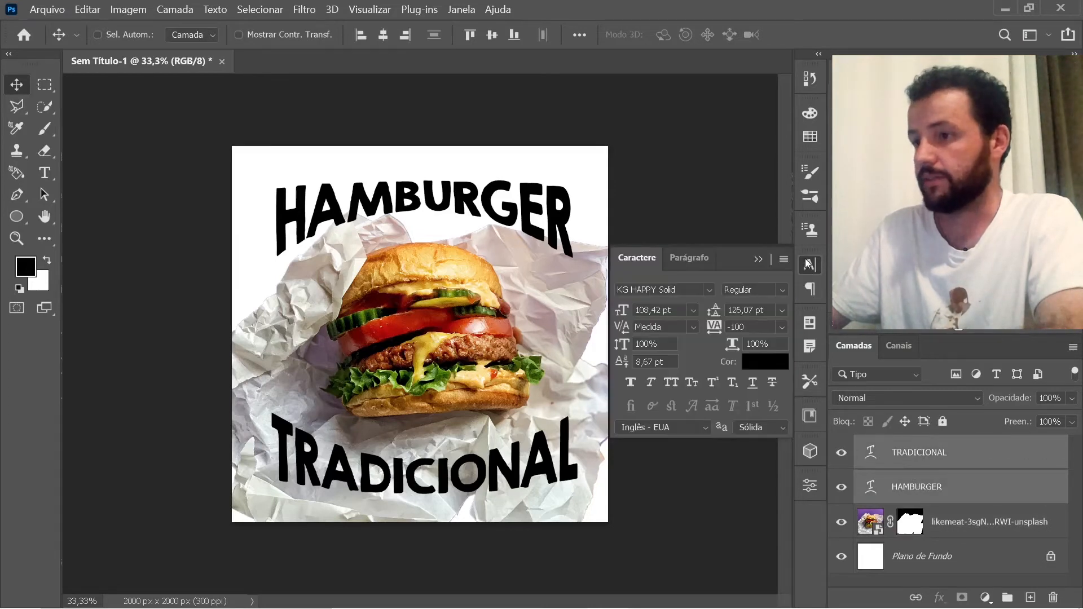
left_click(808, 268)
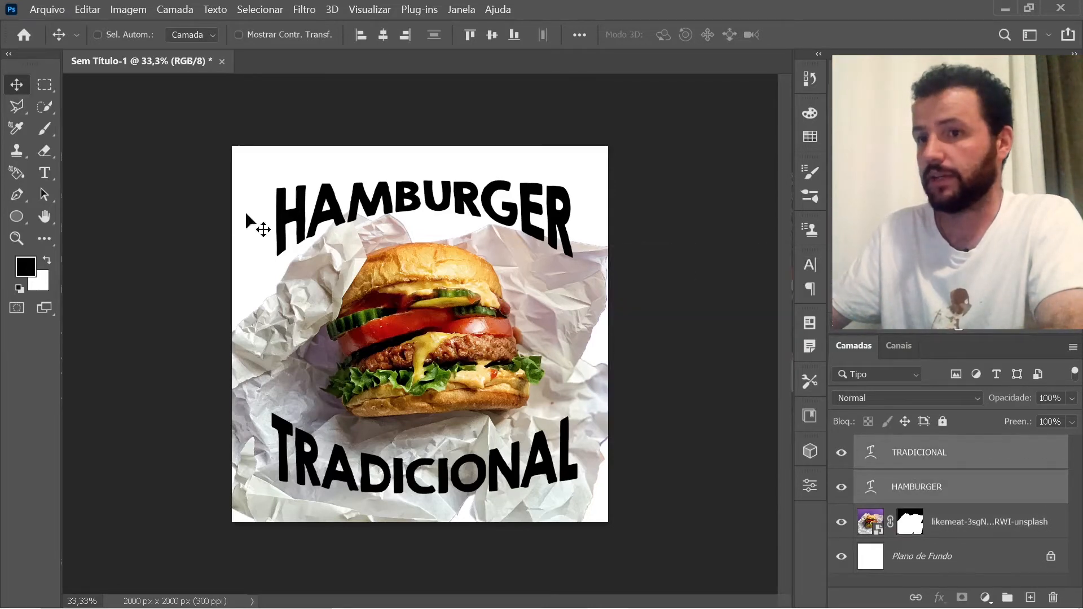
left_click(46, 172)
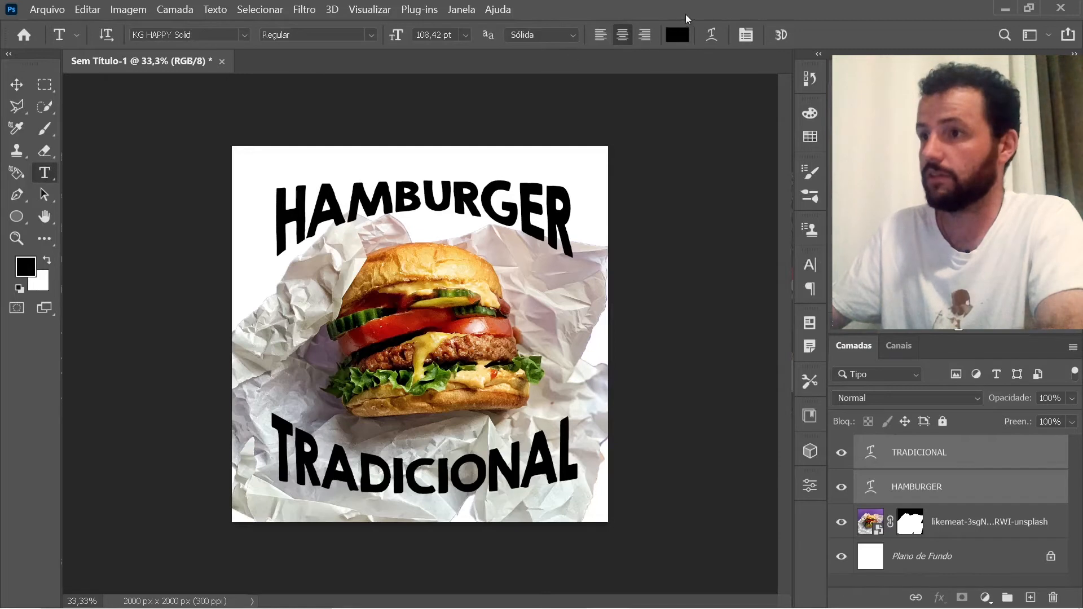
left_click(678, 36)
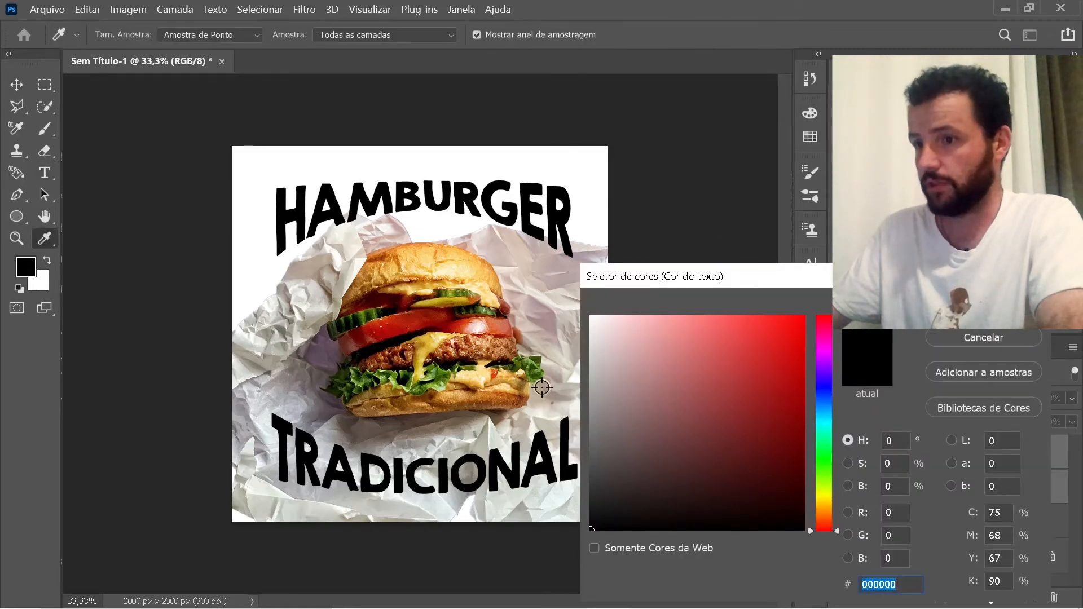
left_click_drag(435, 371, 439, 374)
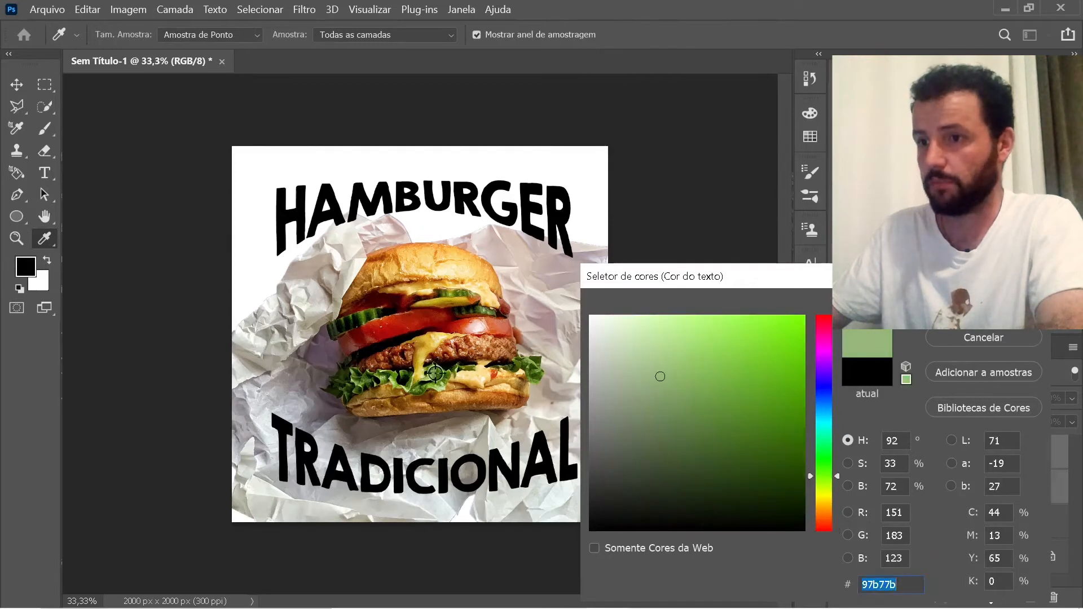
left_click(778, 429)
left_click(824, 326)
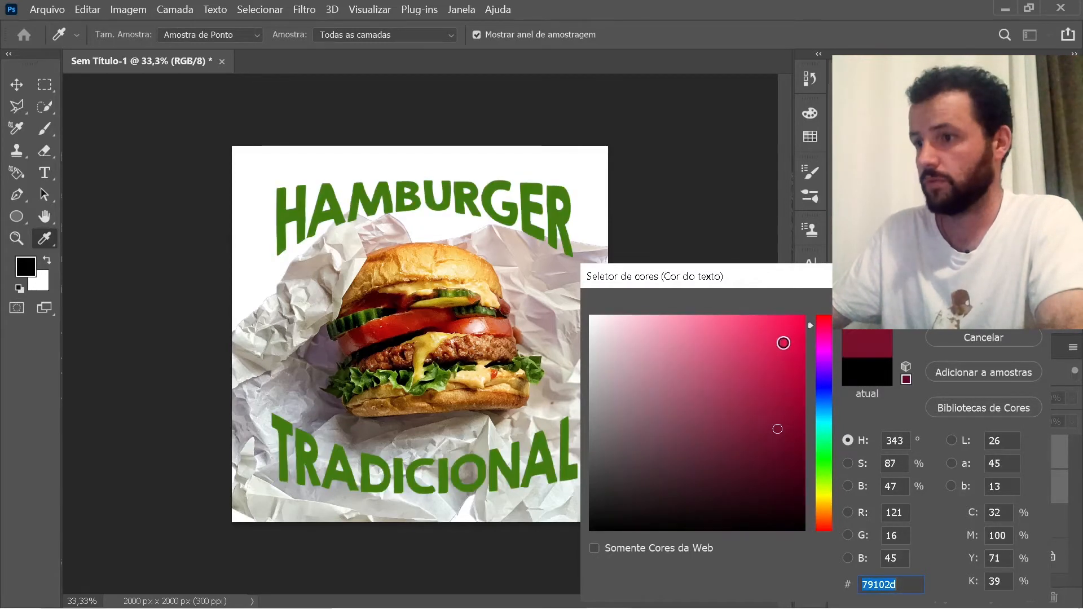
left_click_drag(780, 343, 824, 315)
left_click_drag(784, 344, 784, 415)
key("Return")
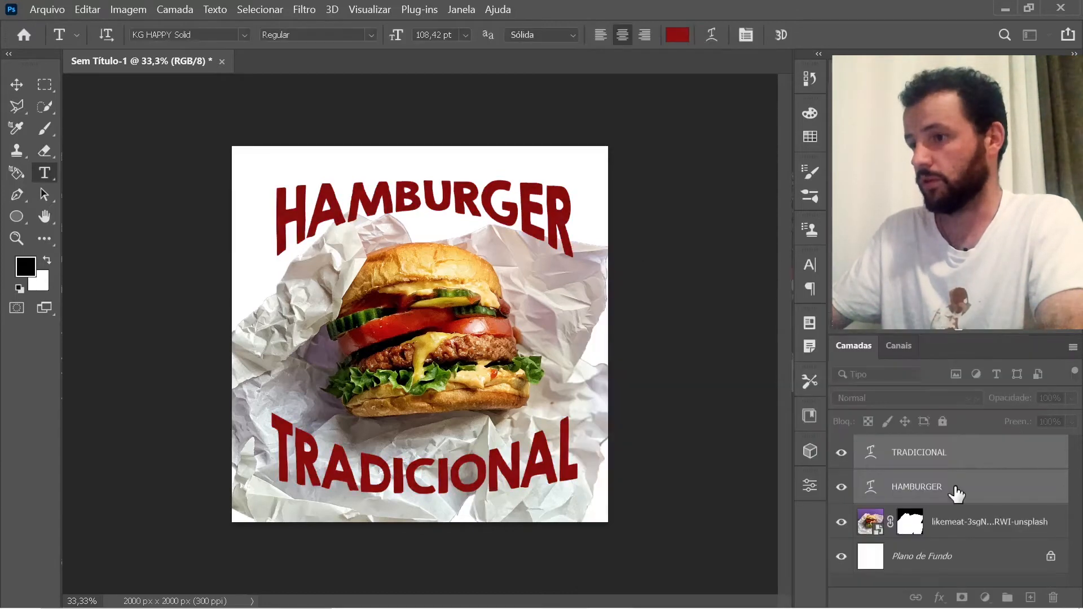
- Fill the Plano de Fundo layer with a light blue foreground colour
left_click(955, 559)
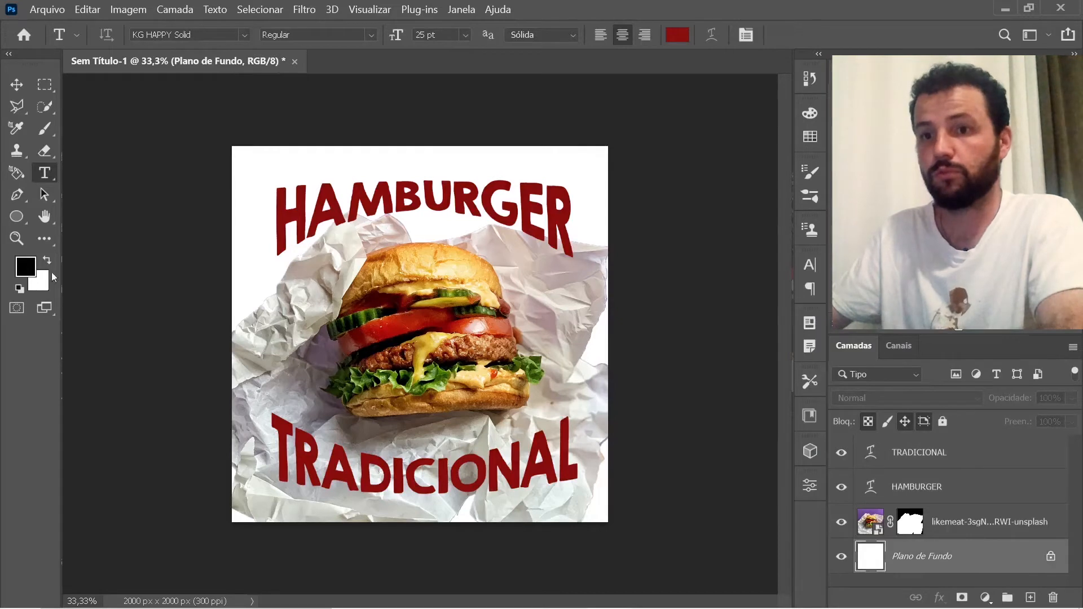
left_click(24, 267)
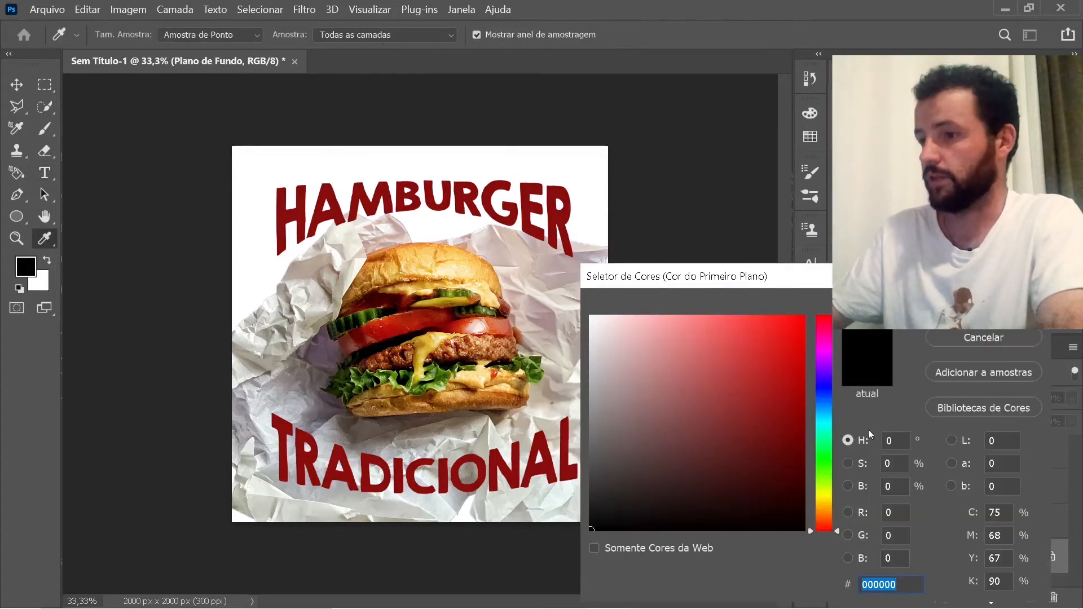
left_click(825, 411)
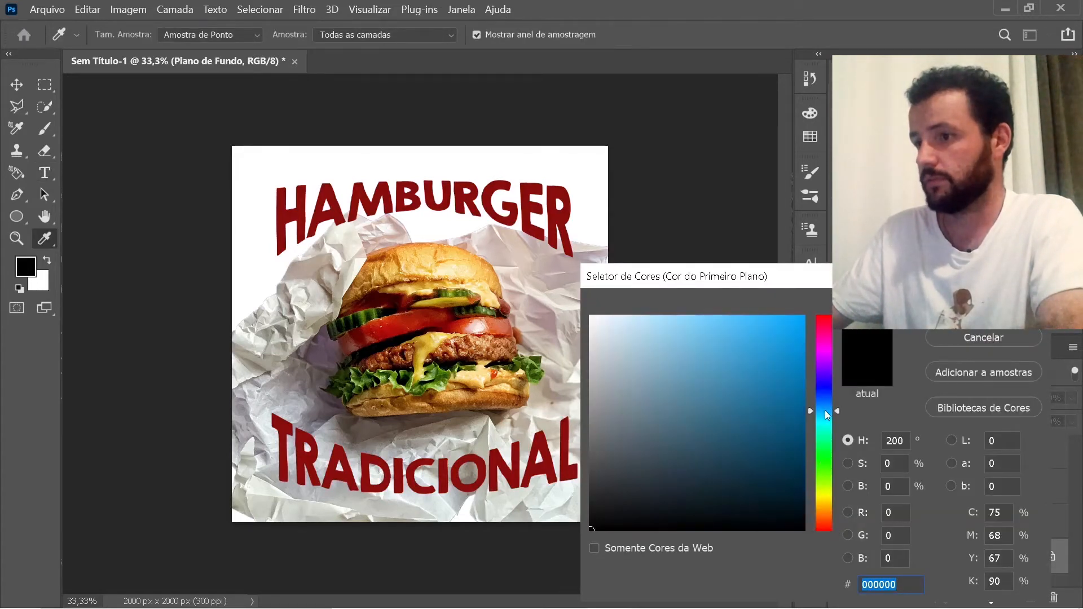
left_click_drag(826, 411, 828, 405)
mouse_move(763, 360)
left_mouse_down()
mouse_move(771, 320)
mouse_move(724, 327)
left_mouse_up()
left_click(983, 303)
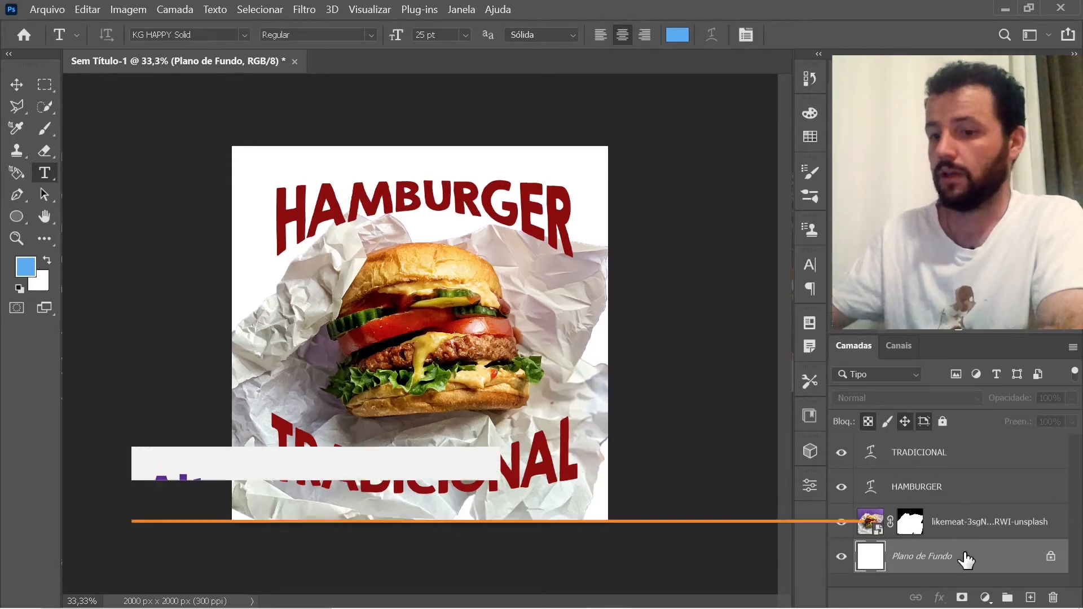
key("alt+BackSpace")
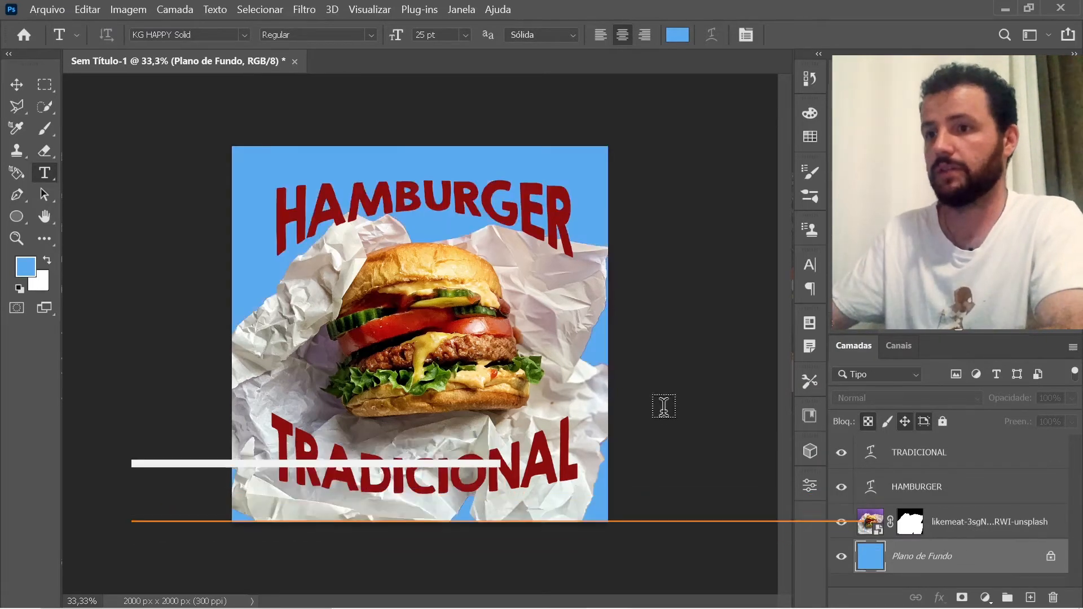
- Lower the burger photo layer's opacity to 90%
left_click(1017, 531)
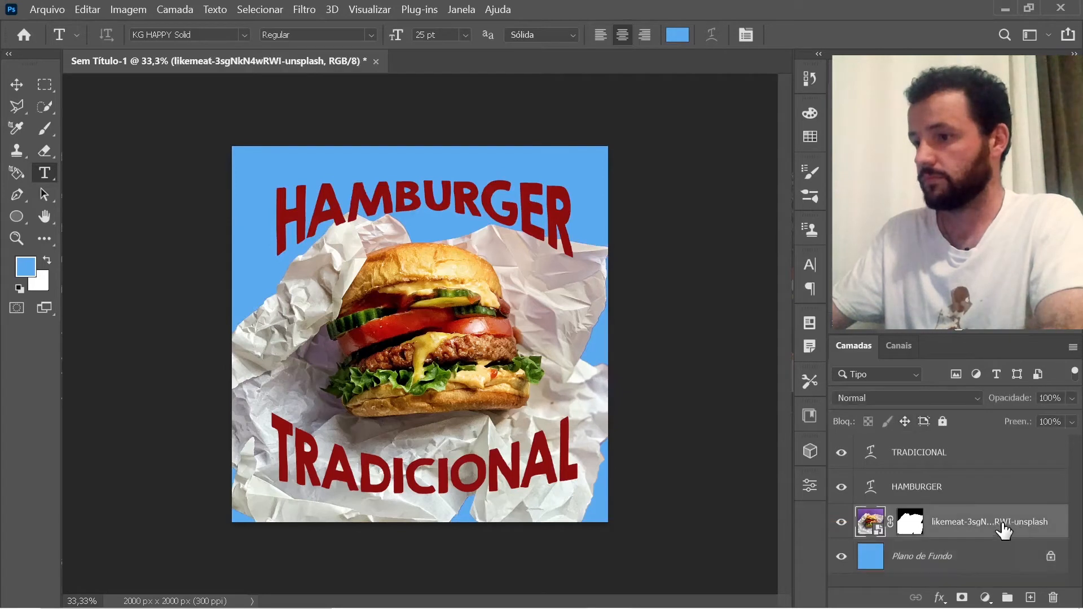
left_click(18, 88)
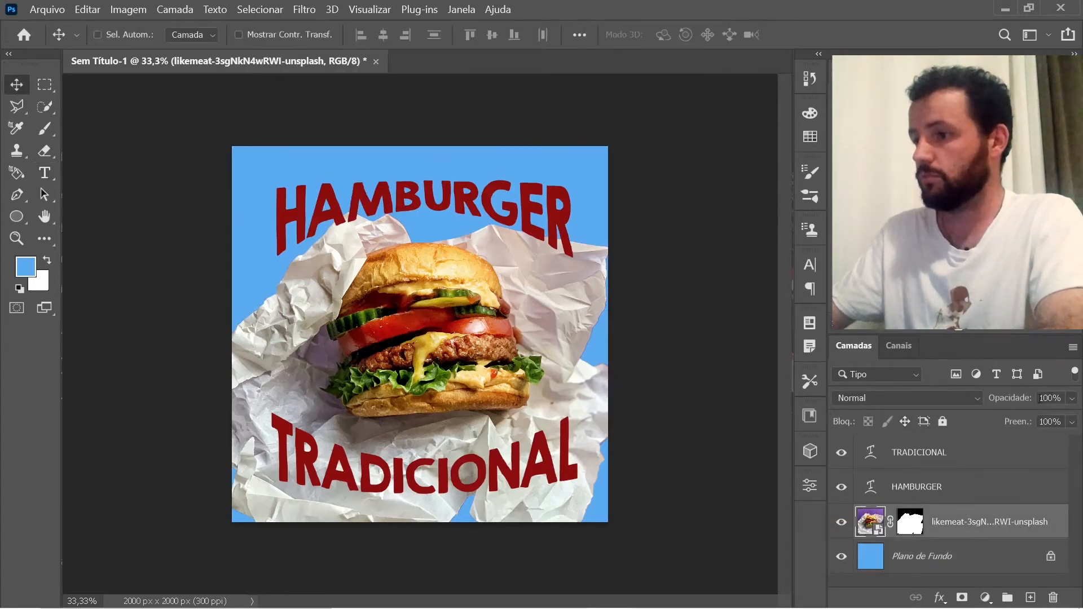
scroll(1059, 399, "down", 10)
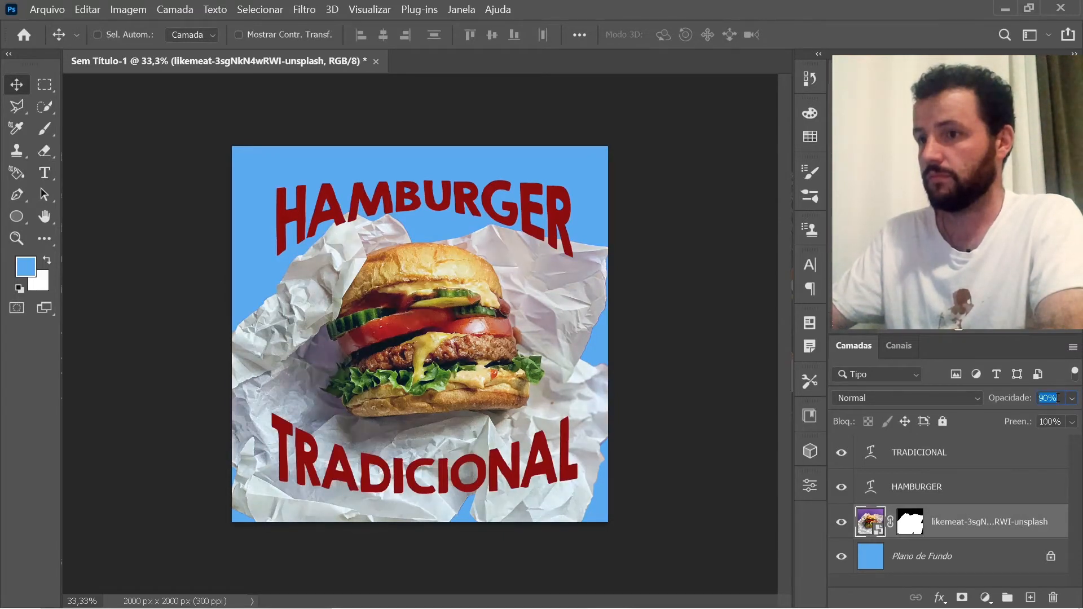
key("Return")
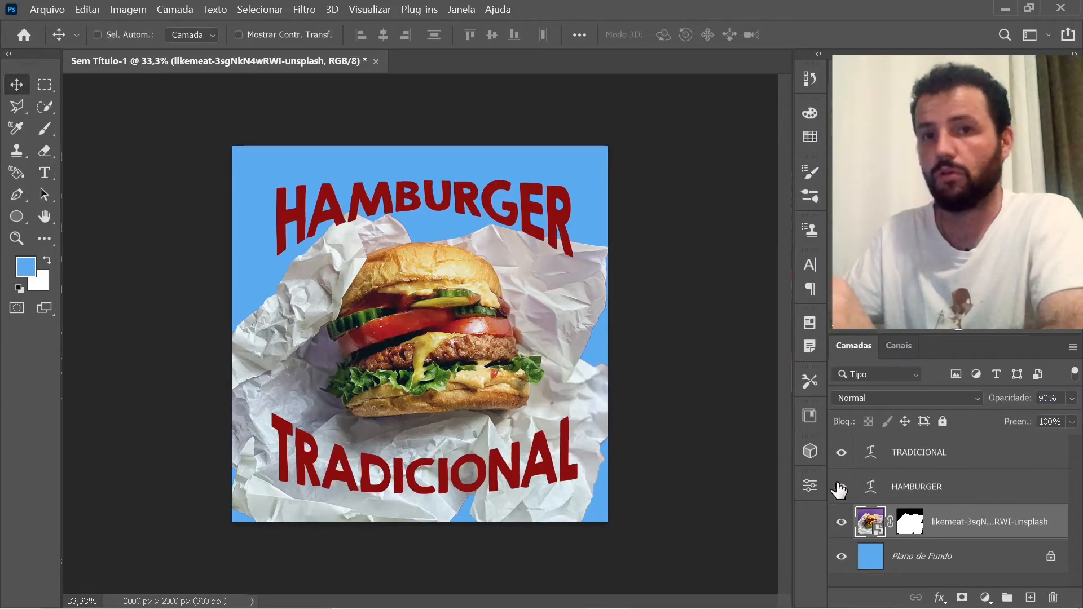
- Duplicate the TRADICIONAL and HAMBURGER text layers and merge the two copies into one layer
left_click(914, 453)
left_click(925, 486, "shift")
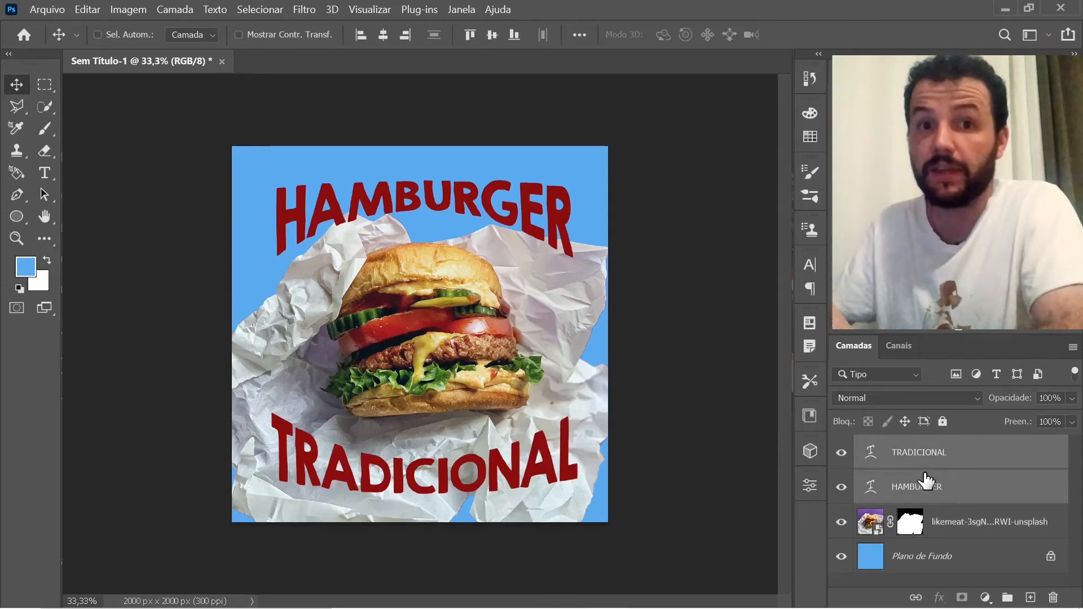
left_click_drag(941, 495, 1028, 597)
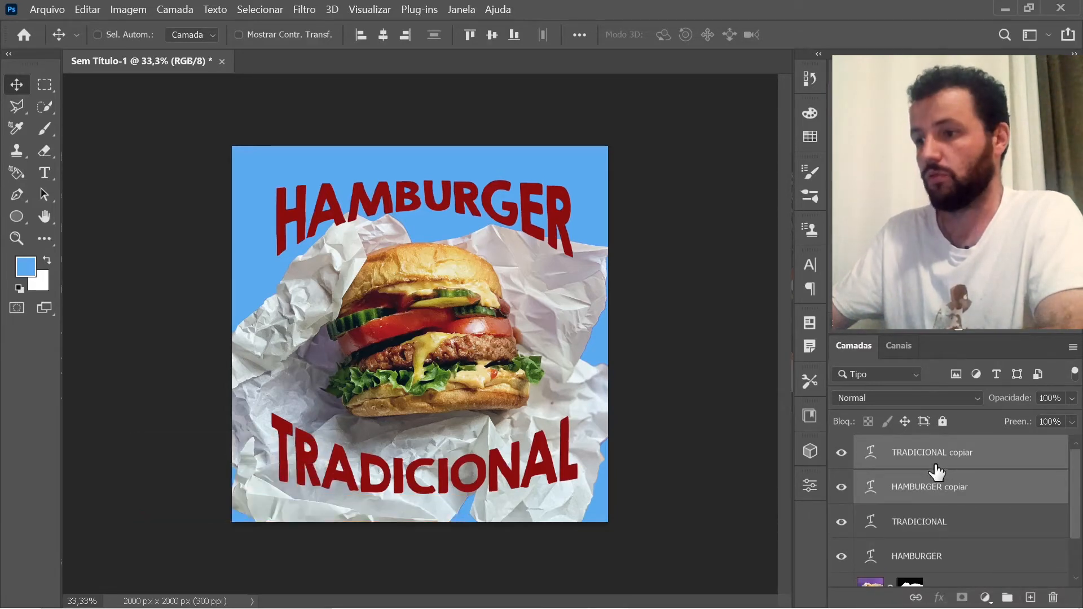
key("ctrl+e")
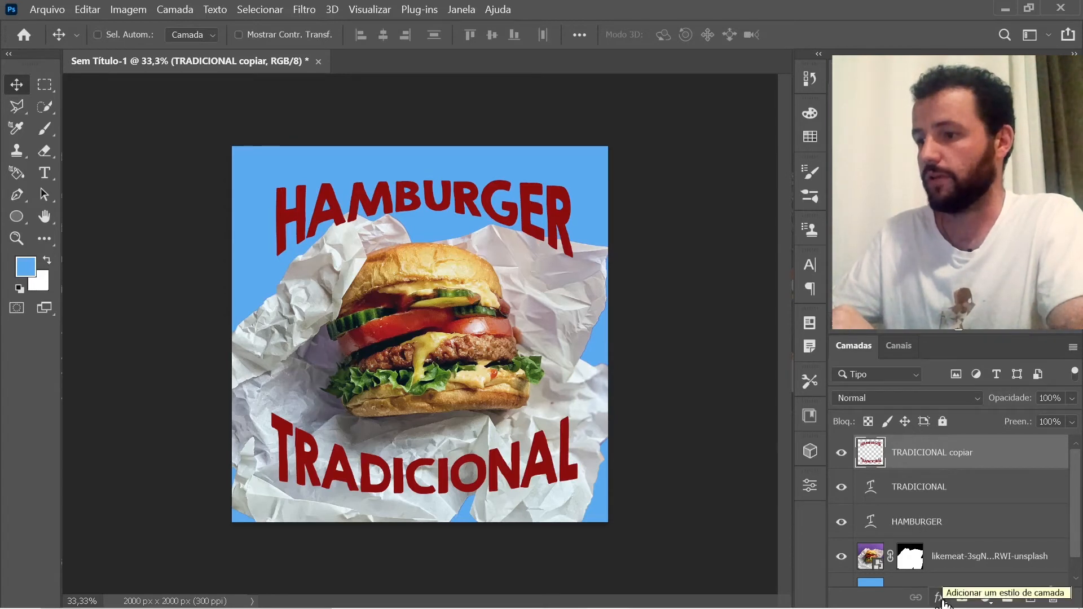
- Add a white (ffffff) Traçado layer style with a size of 6 px to the merged text copy
left_click(940, 598)
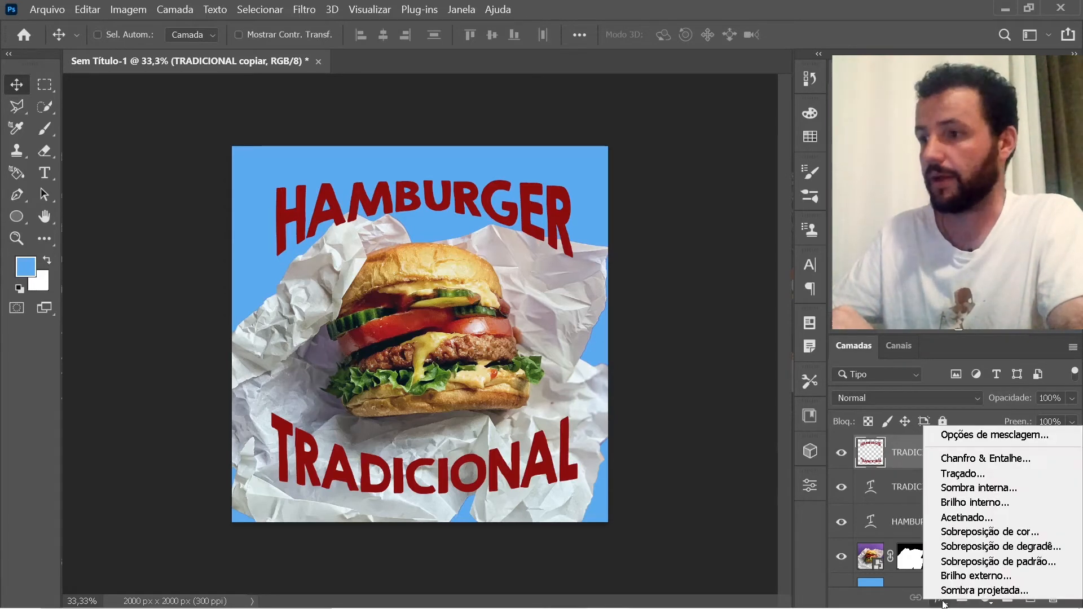
left_click(985, 472)
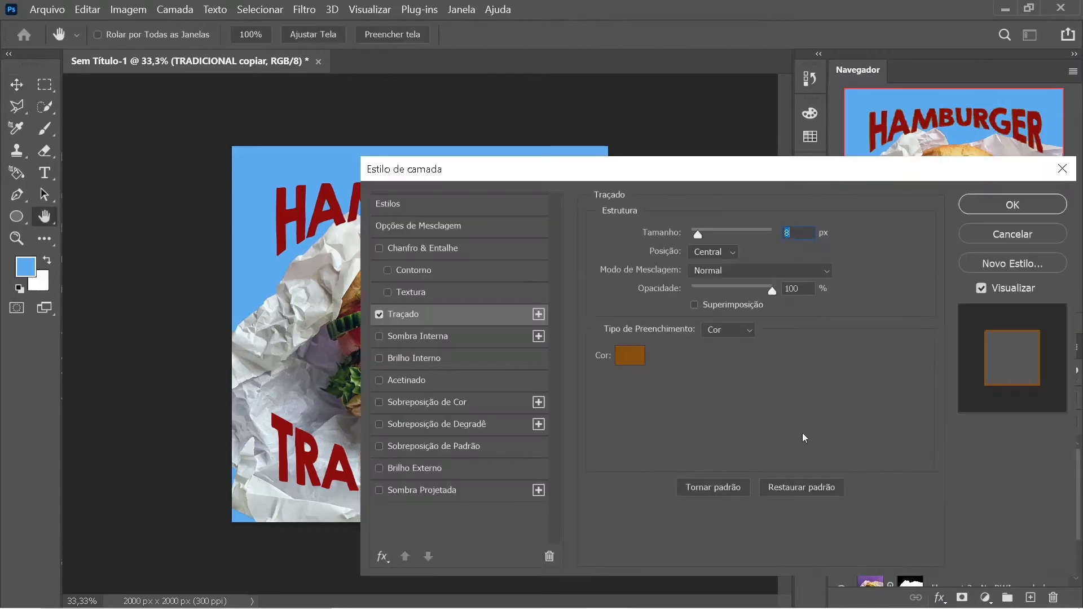
left_click(630, 356)
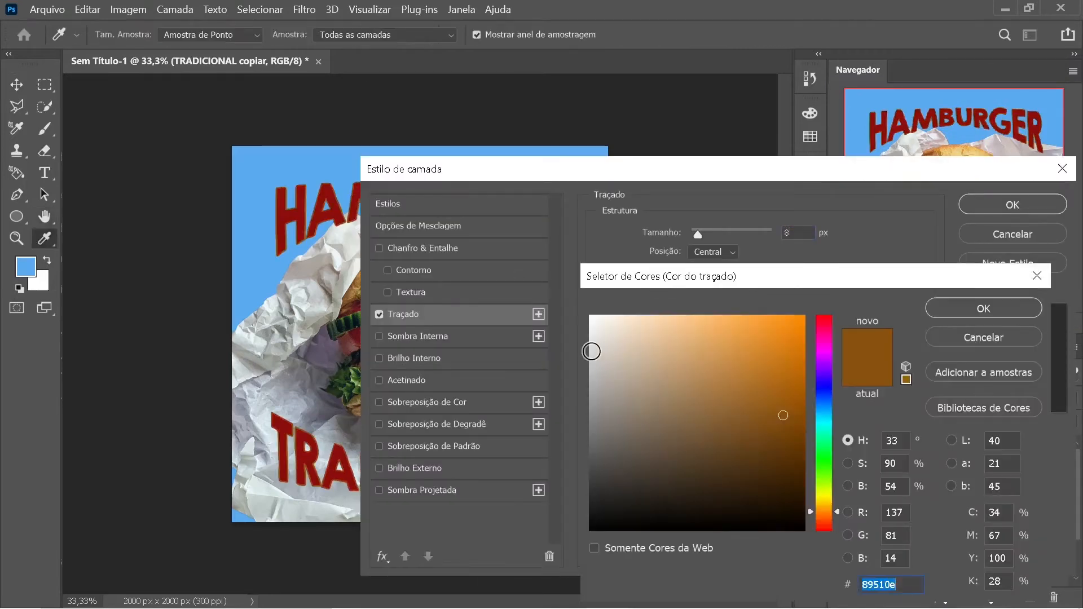
mouse_move(589, 349)
left_mouse_down()
mouse_move(607, 307)
mouse_move(534, 270)
left_mouse_up()
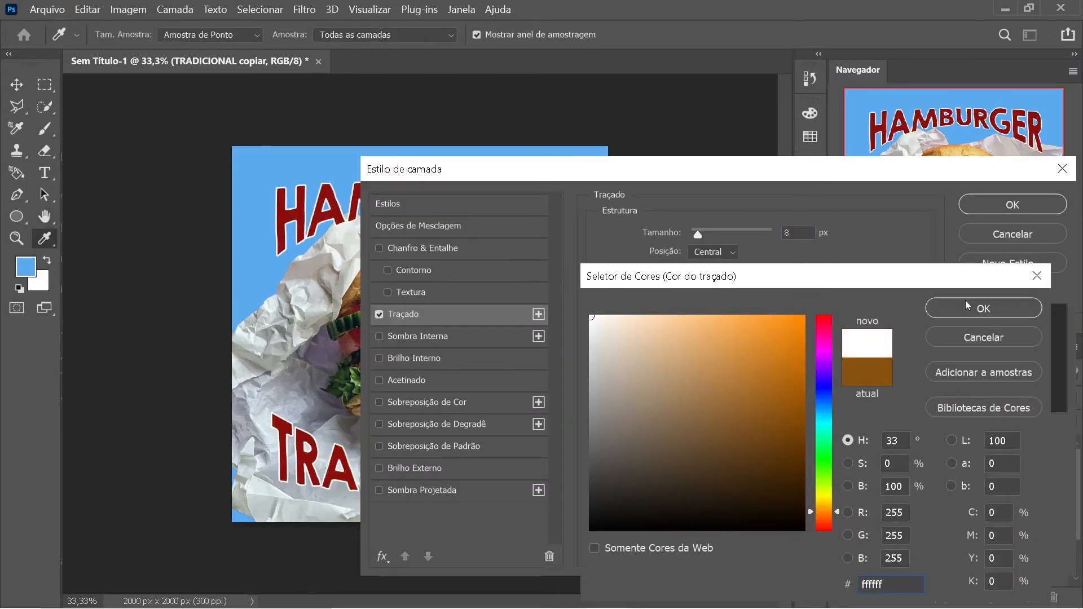
left_click(967, 305)
left_click_drag(764, 164, 572, 284)
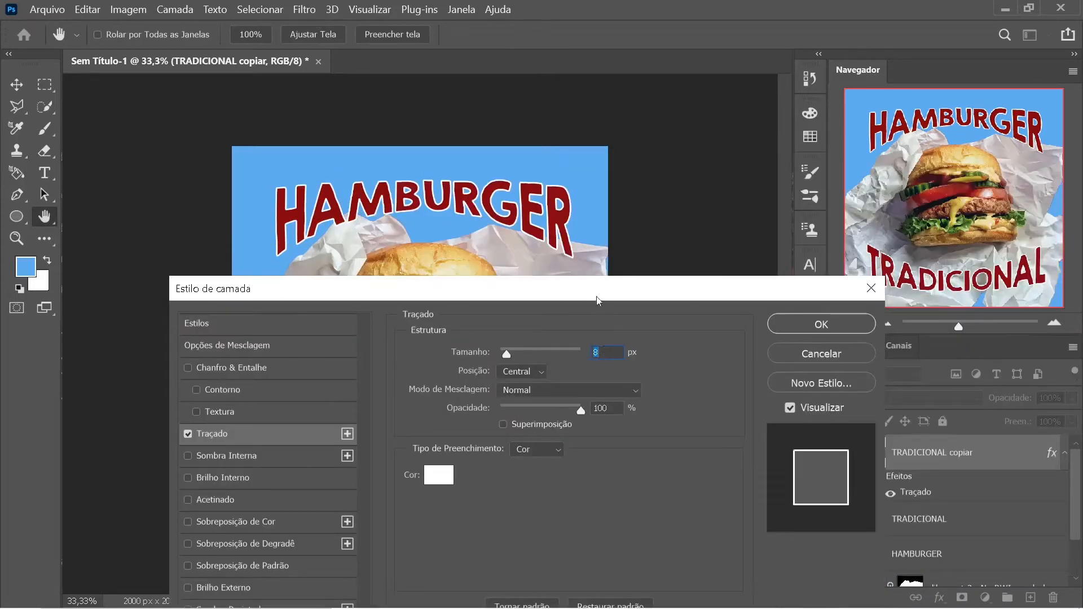
key("Down")
key("Down")
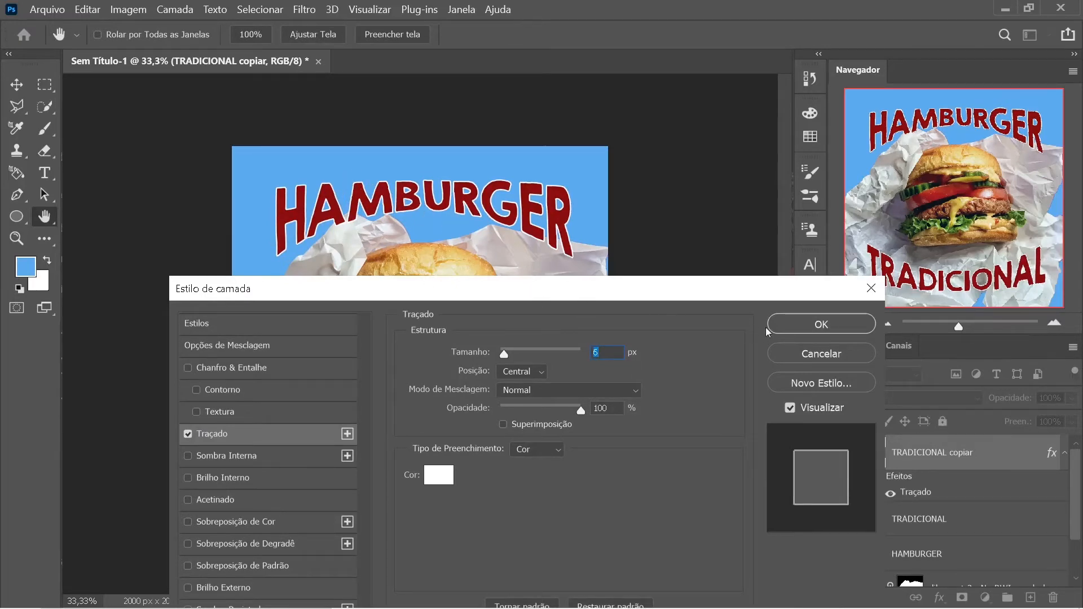
left_click(799, 320)
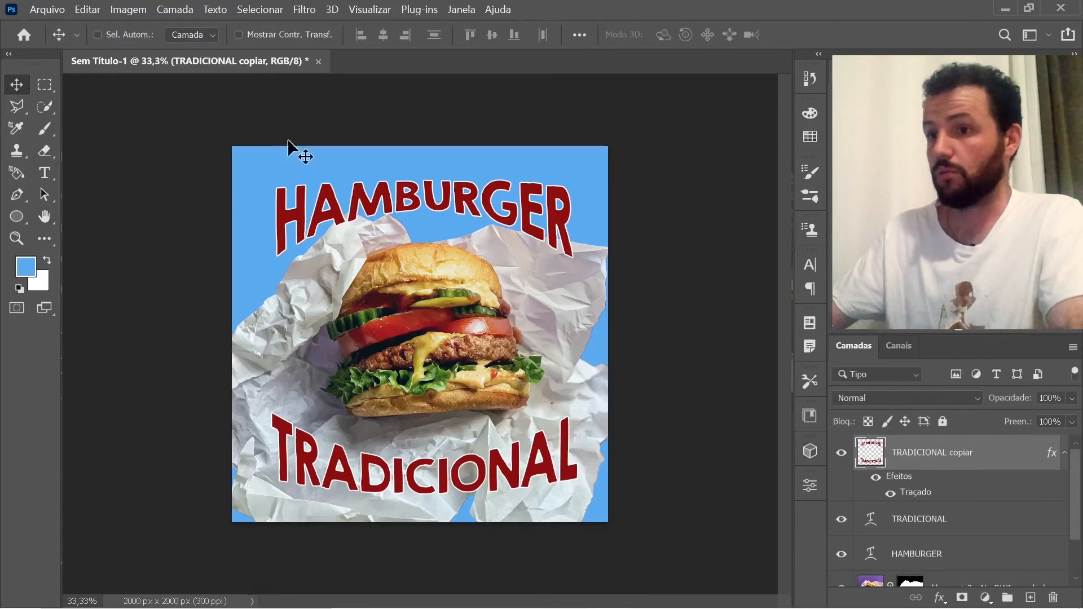
- Set the fill (Preenchimento) of the TRADICIONAL copiar layer to 0%, keeping only its white outline
left_click(931, 521)
left_click(932, 552)
left_click(934, 520)
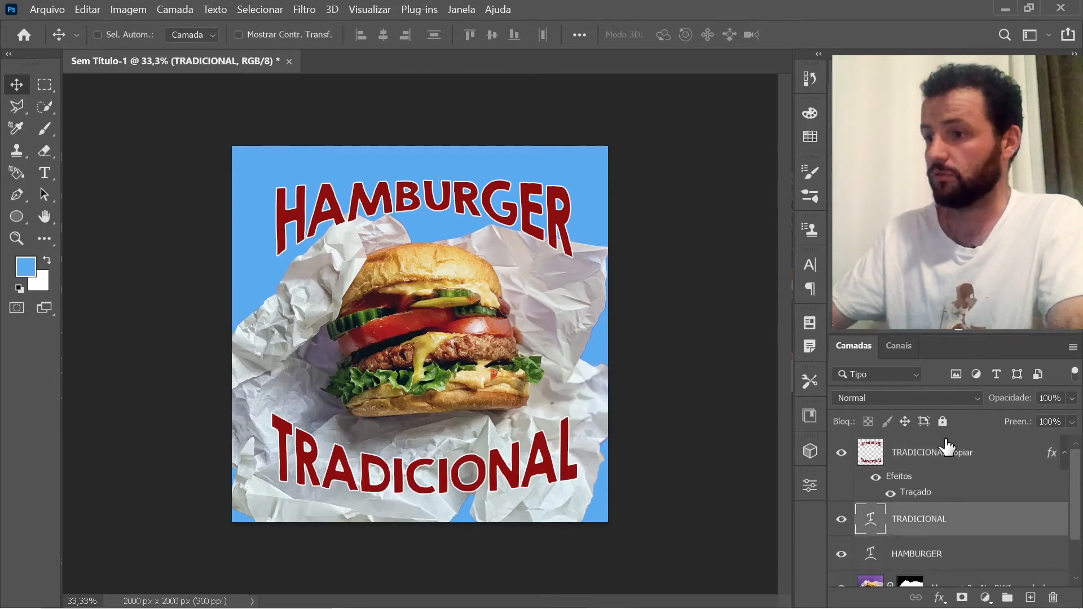
left_click(946, 453)
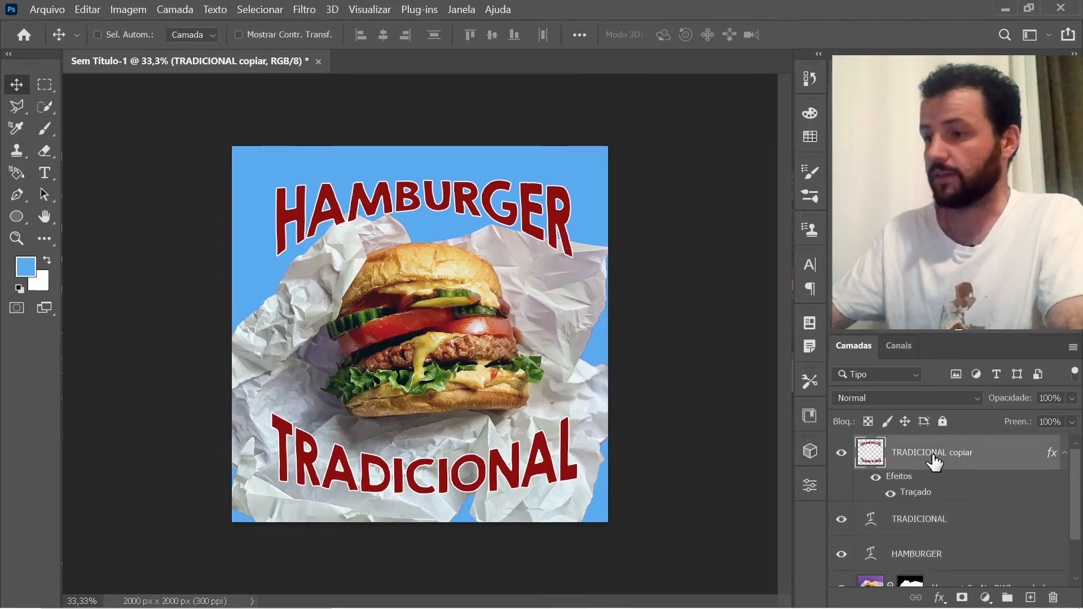
left_click(1049, 399)
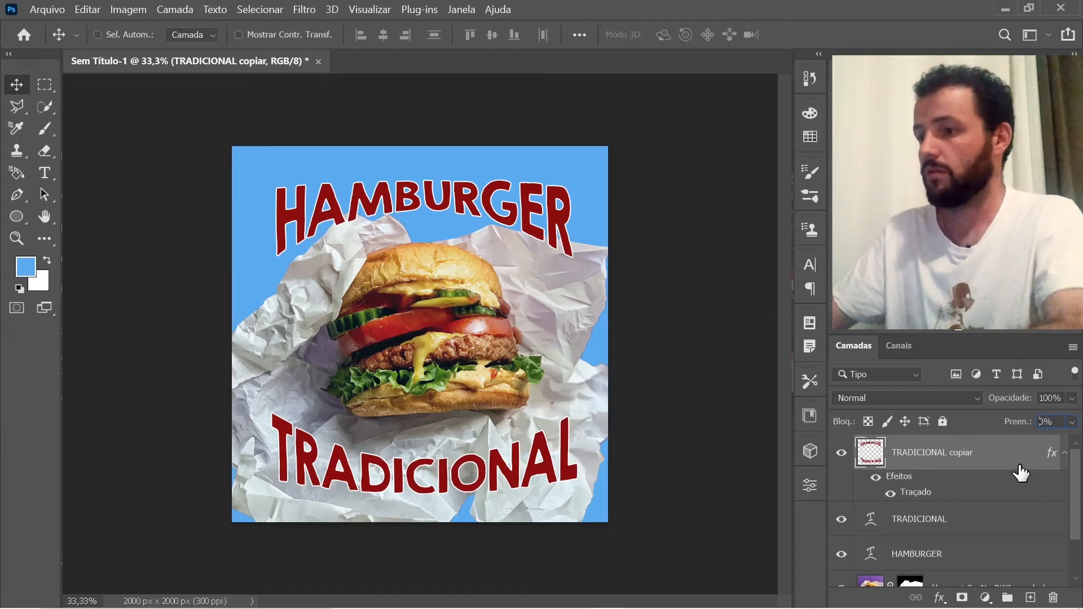
key("Return")
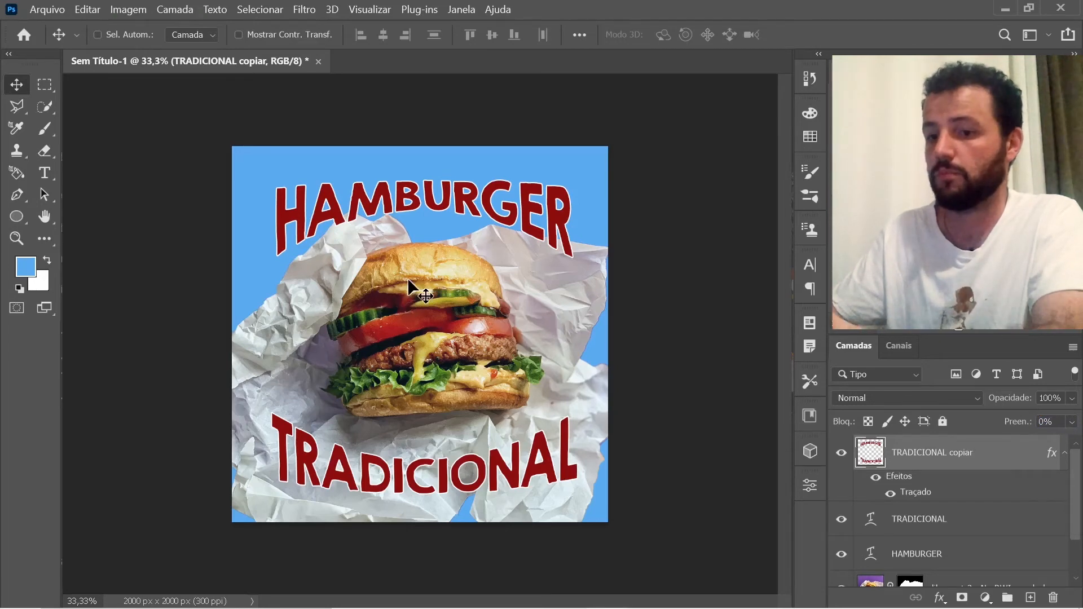
- Shift the white outline layer slightly up and right so it sits offset from the red lettering
left_click_drag(411, 277, 412, 270)
left_click_drag(413, 269, 412, 270)
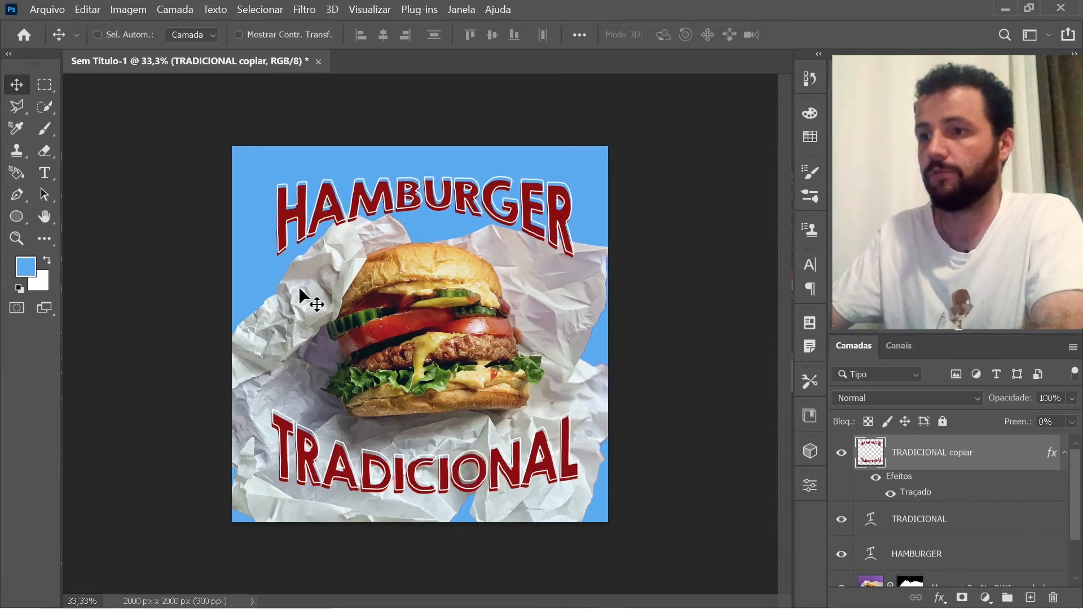
key("Down")
key("Down")
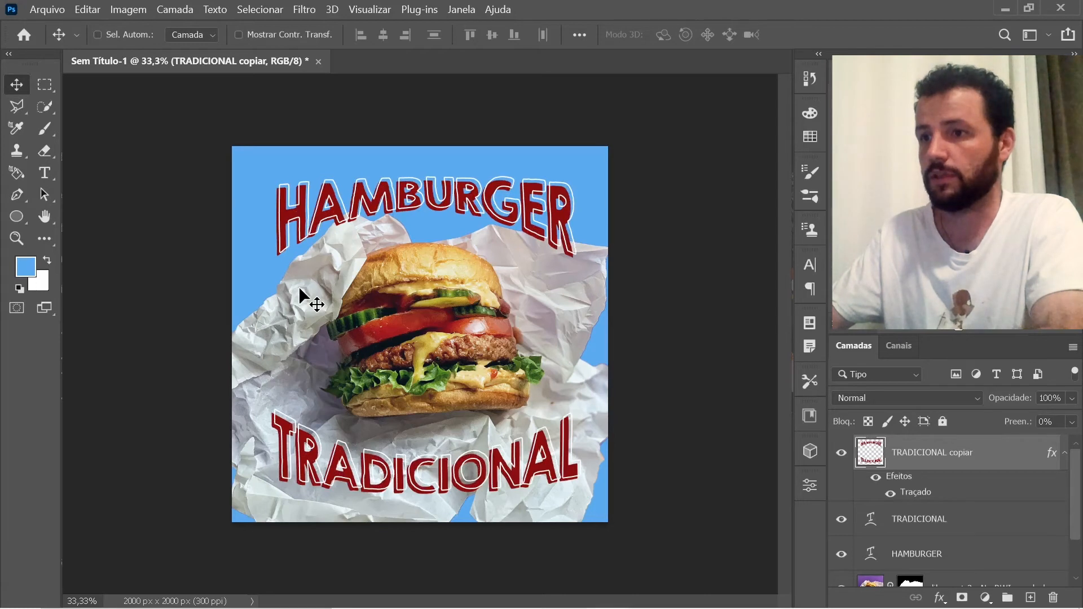
key("Down")
key("Down")
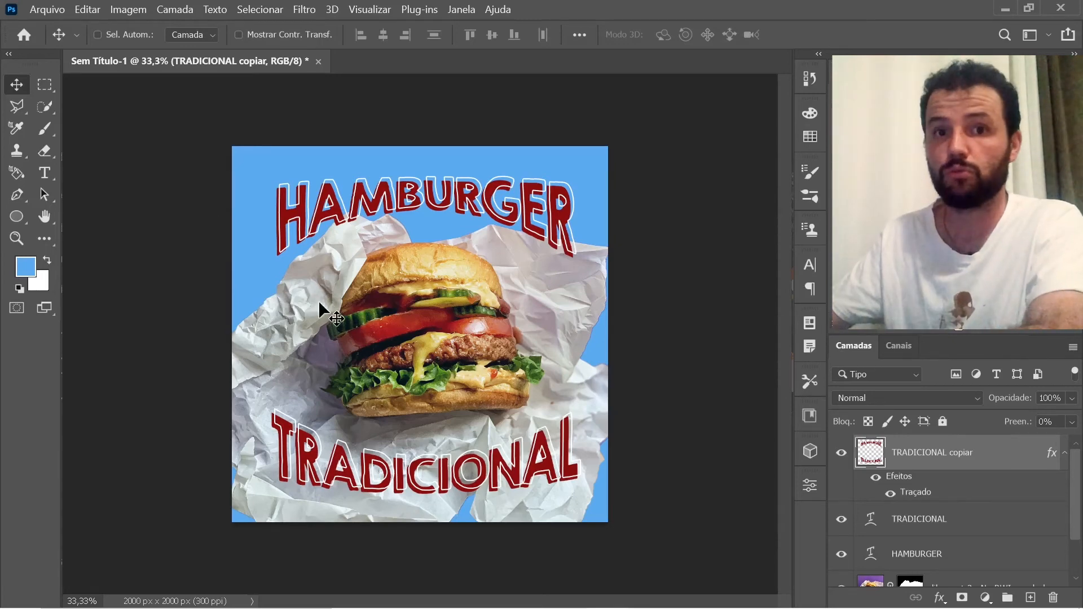
- Place the joe-woods-4Zaq5xY5M_c-unsplash brick image from the file folder and enlarge it to 15.87% to cover the whole canvas
key("alt+Tab")
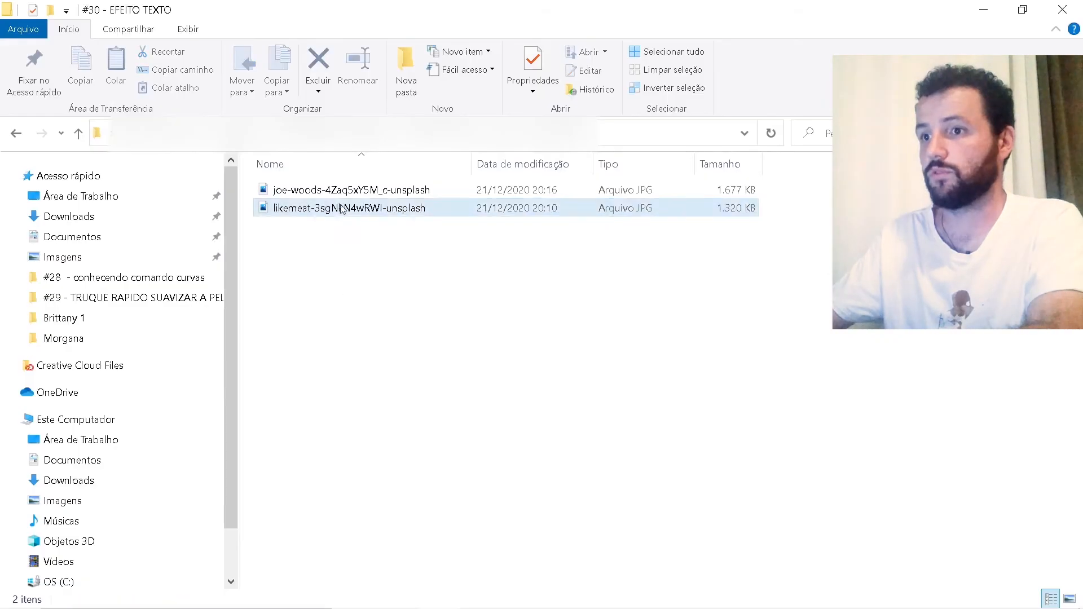
left_click_drag(352, 191, 454, 372)
key("alt+Tab")
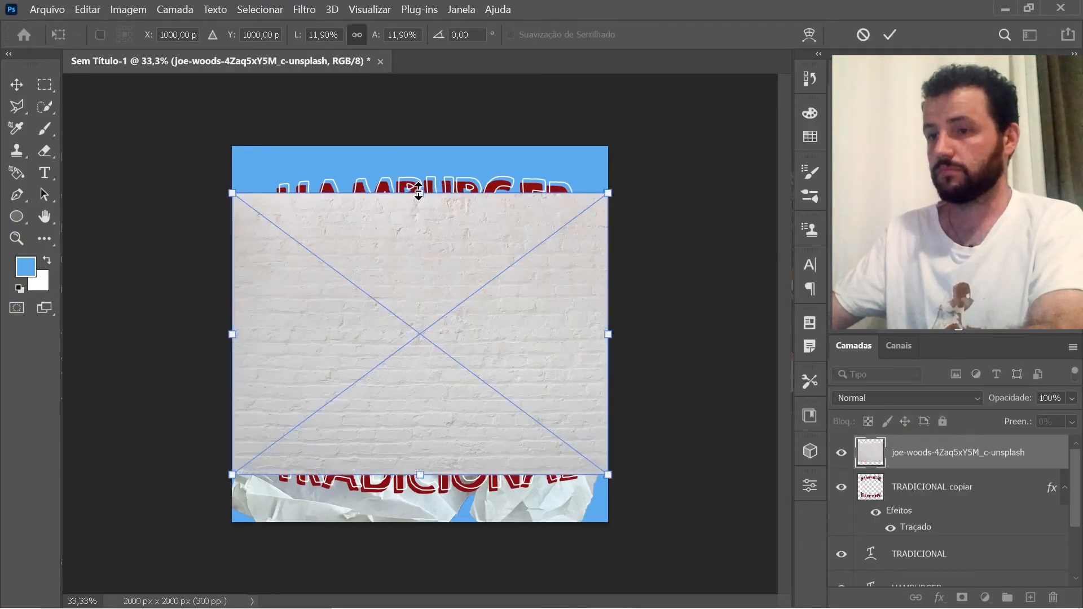
left_click_drag(428, 148, 430, 142)
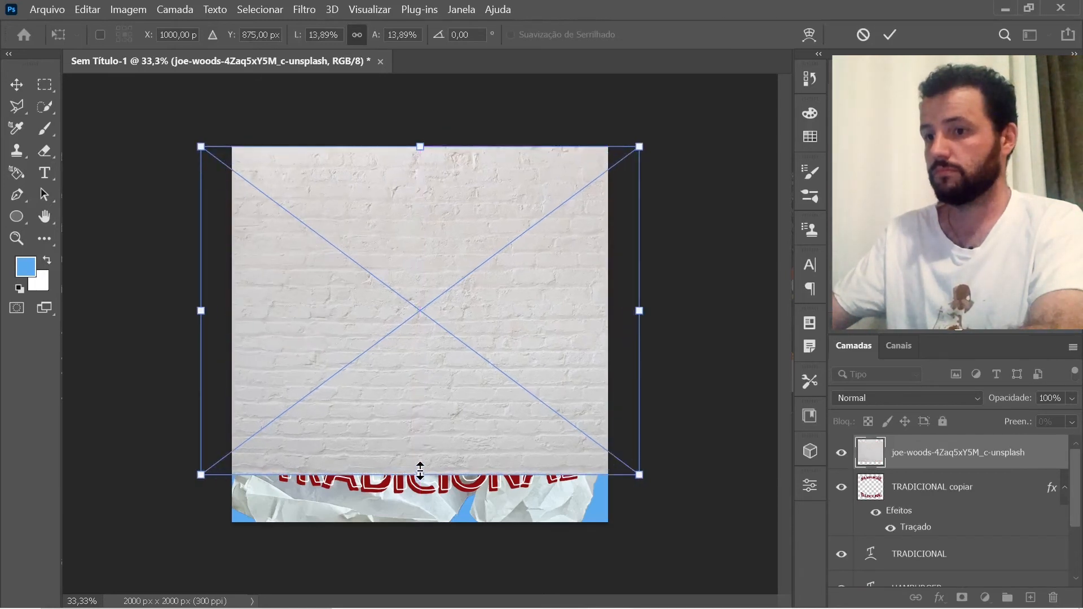
left_click_drag(420, 476, 419, 521)
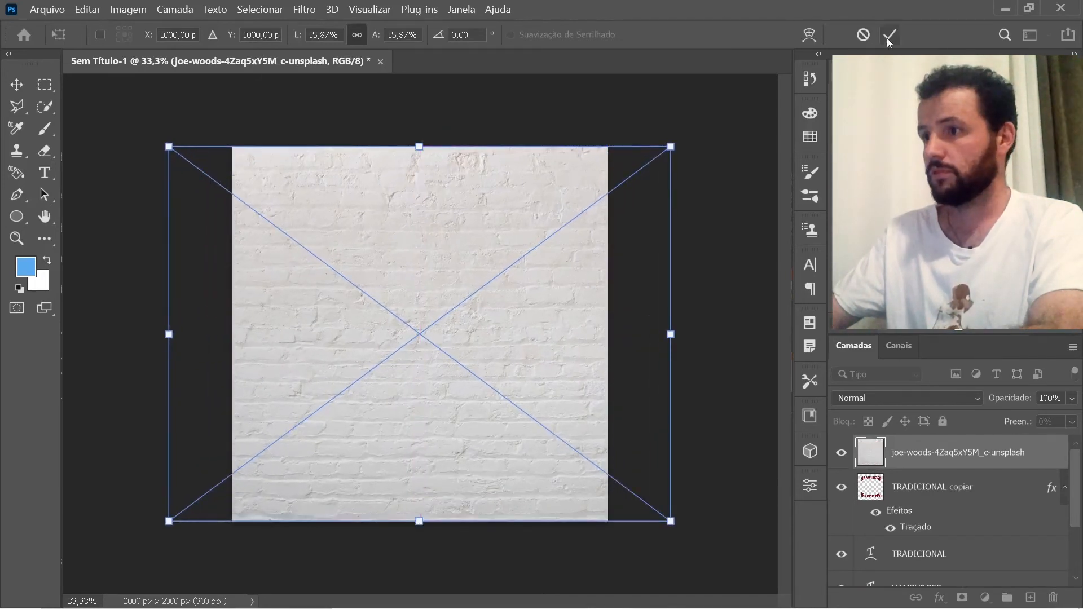
left_click(891, 34)
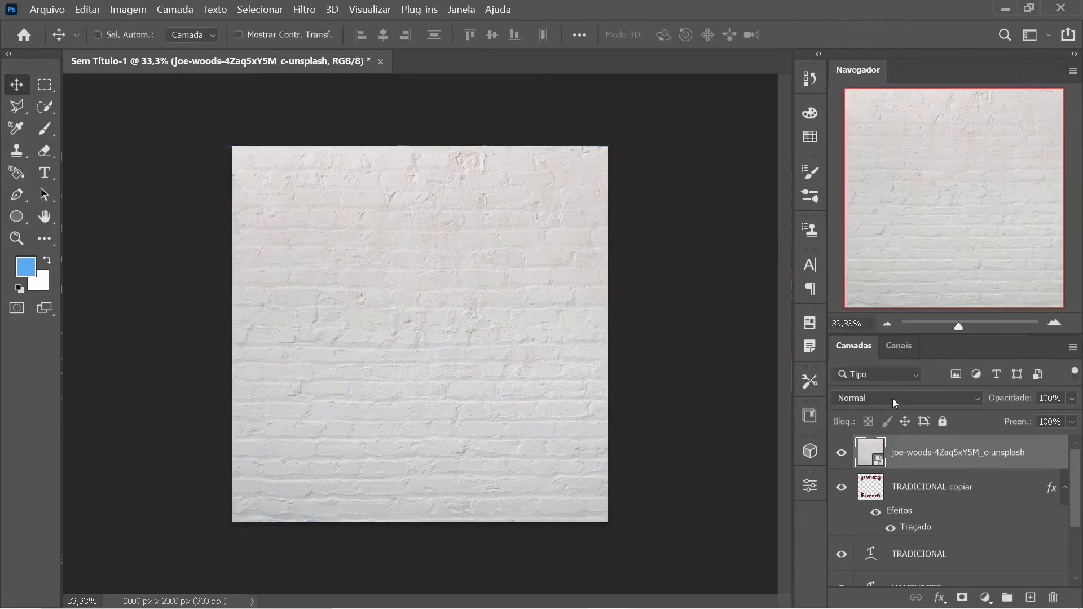
- Set the brick texture's blend mode to Multiplicação and move its layer beneath the text layers, just above the burger photo
left_click(893, 398)
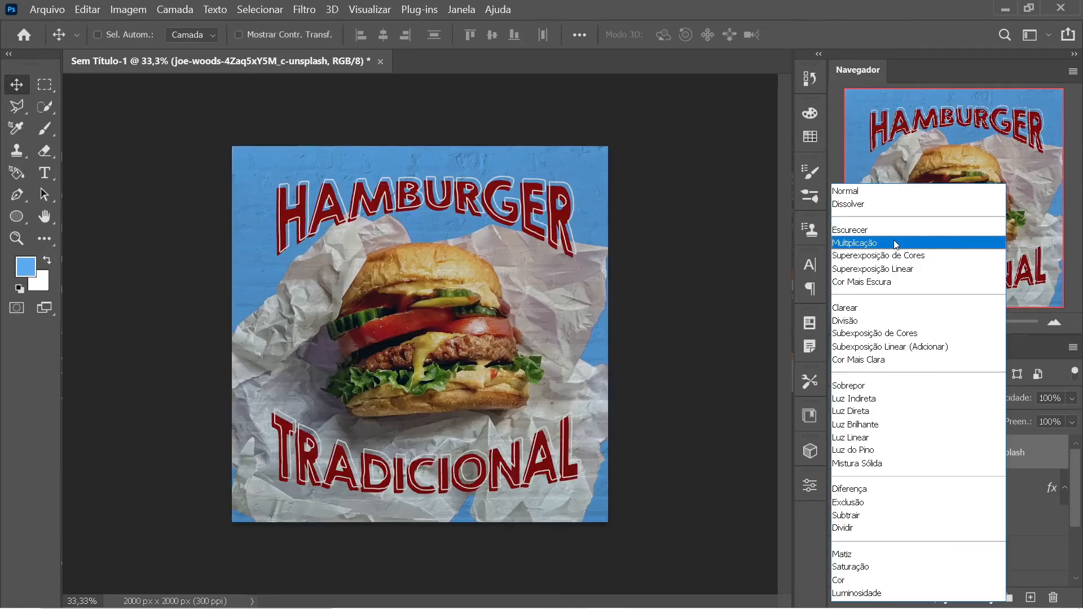
left_click(897, 244)
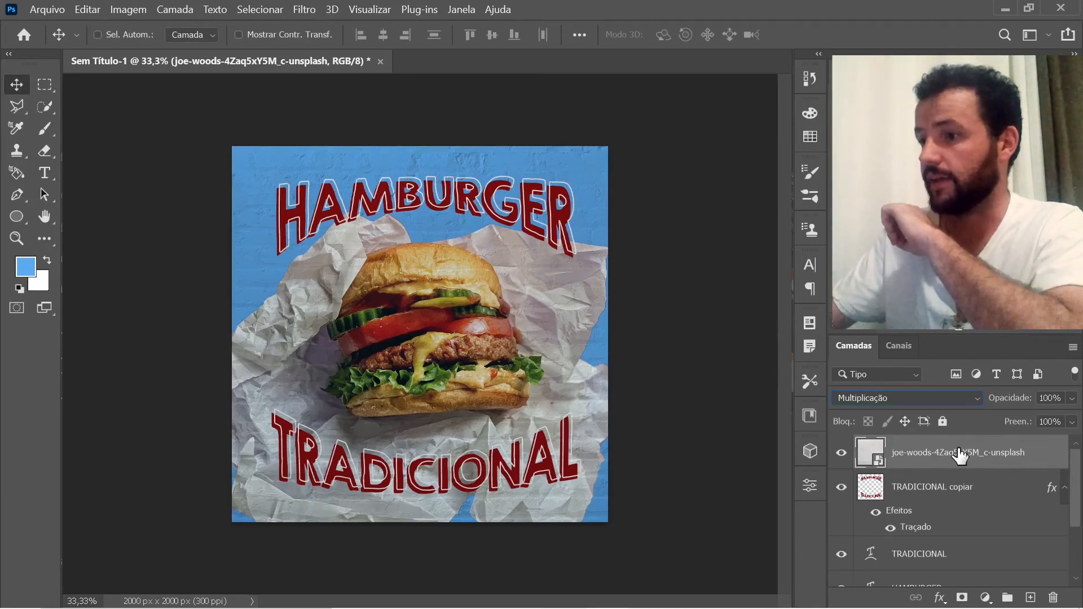
left_click_drag(960, 456, 946, 574)
left_click_drag(1076, 474, 1075, 520)
left_click_drag(981, 484, 970, 527)
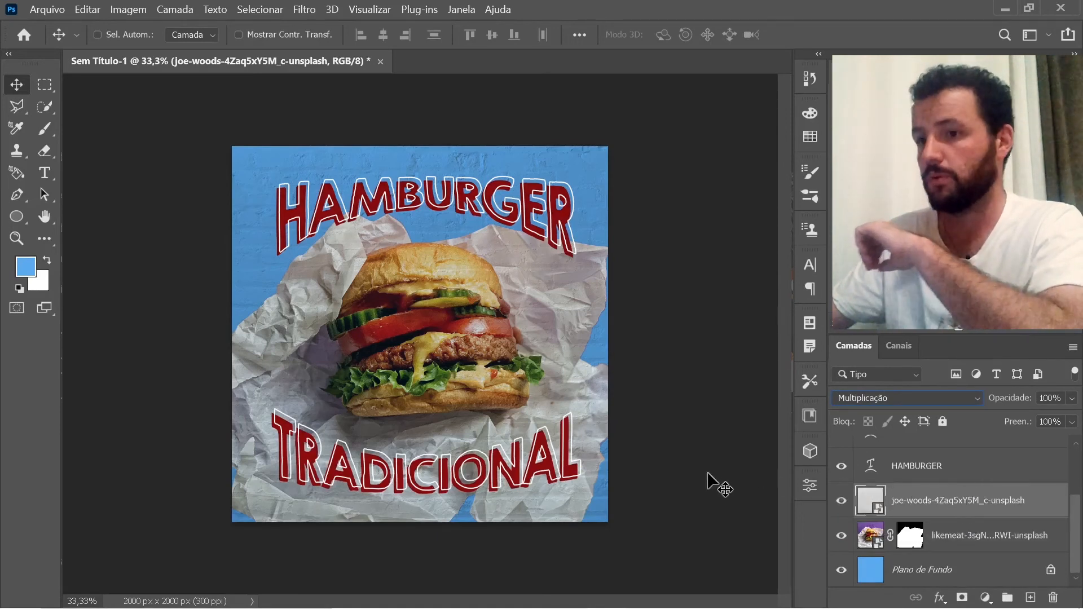
- Add a Curves (Curvas) adjustment layer at the top of the layer stack, directly above TRADICIONAL copiar
left_click_drag(1075, 528, 1075, 477)
left_click(971, 453)
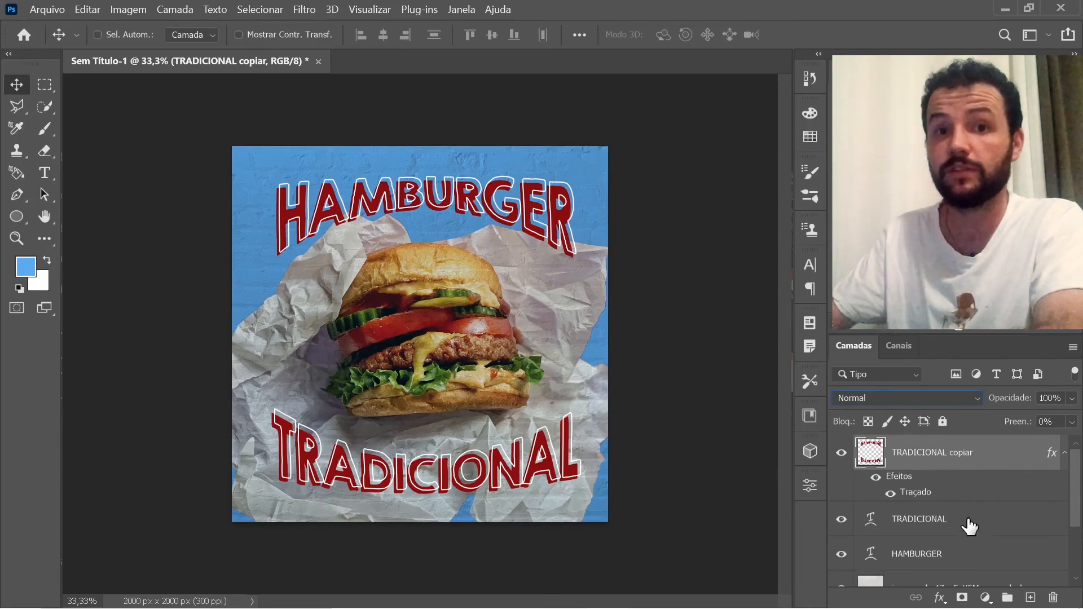
left_click(986, 599)
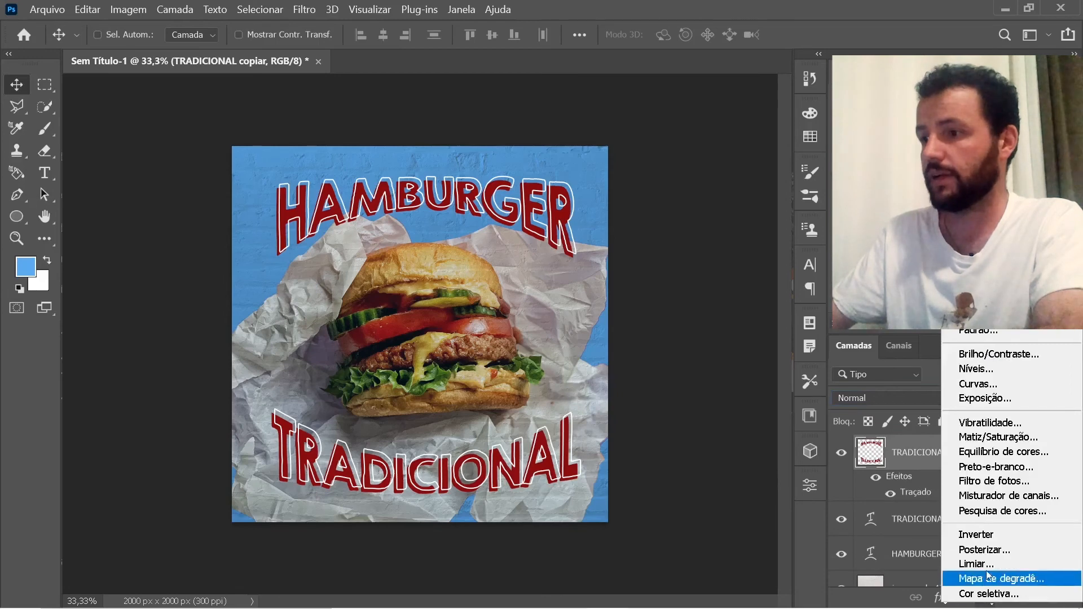
left_click(1010, 384)
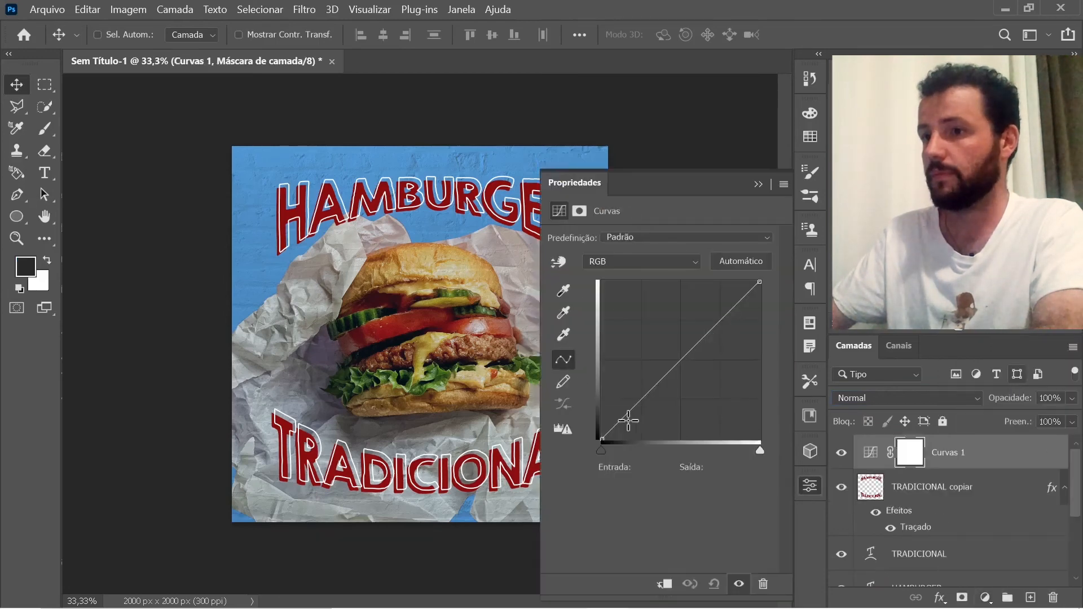
- Brighten the composition by shaping the RGB curve with points at input 147, output 217 and input 62, output 97
left_click_drag(707, 336, 693, 306)
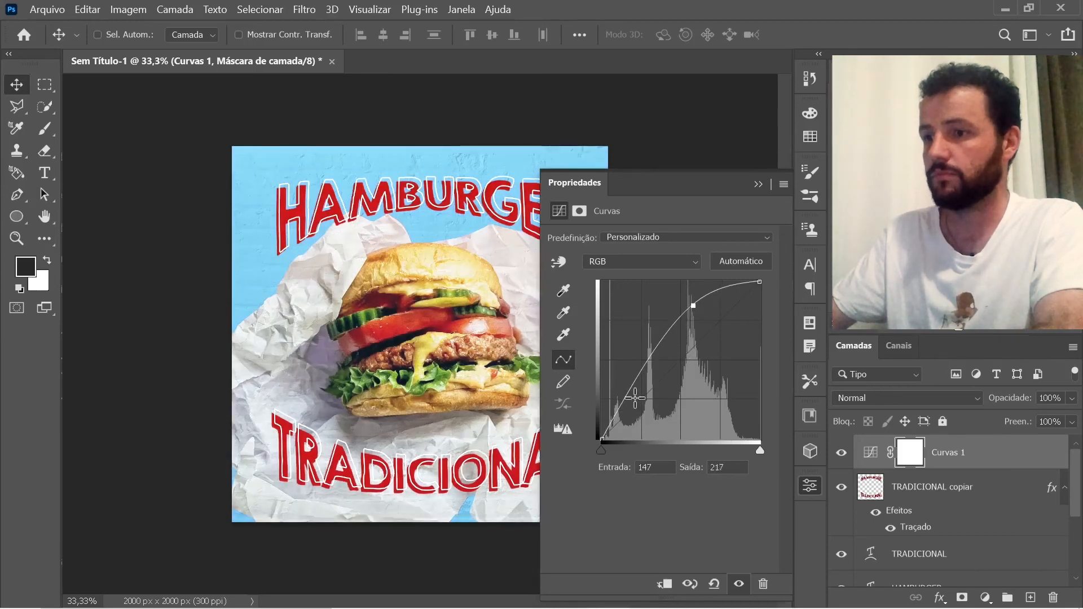
left_click_drag(638, 379, 641, 378)
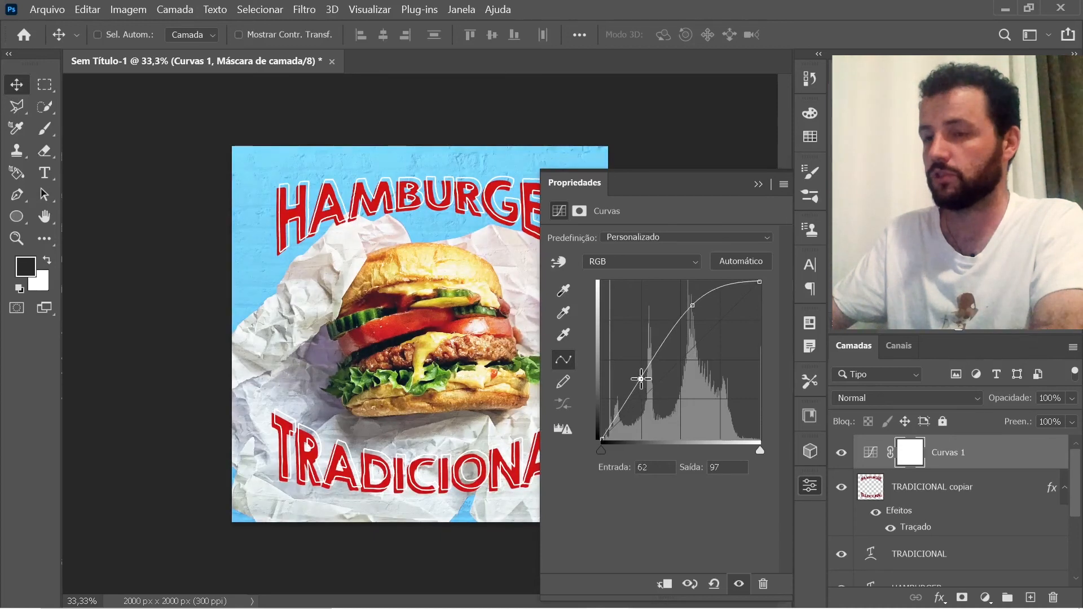
left_click(809, 487)
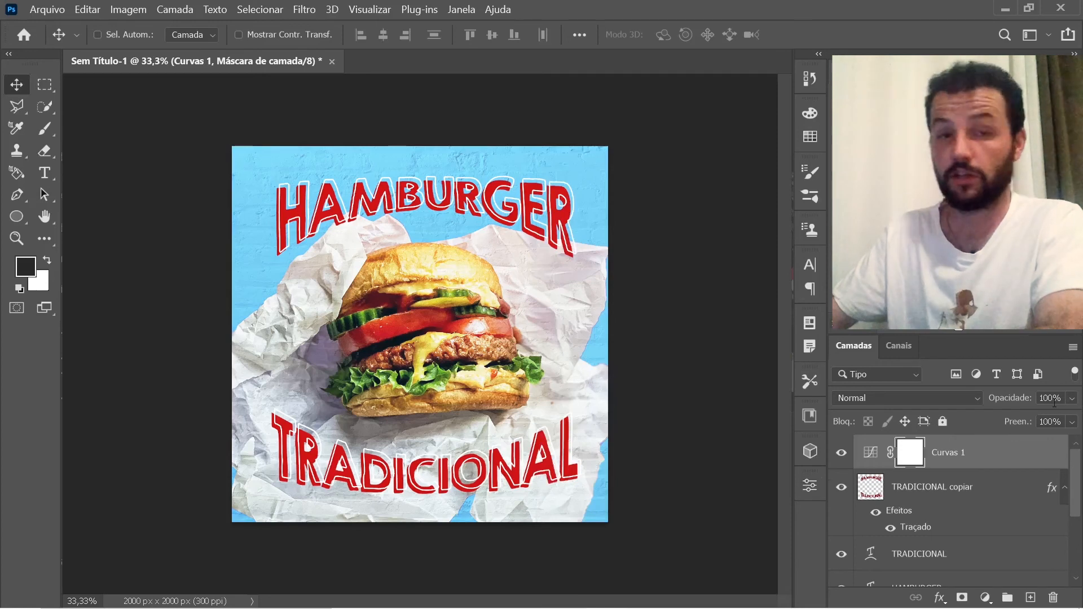
- Open the opacity (Opacidade) adjustment of the Curvas 1 layer
left_click(1072, 400)
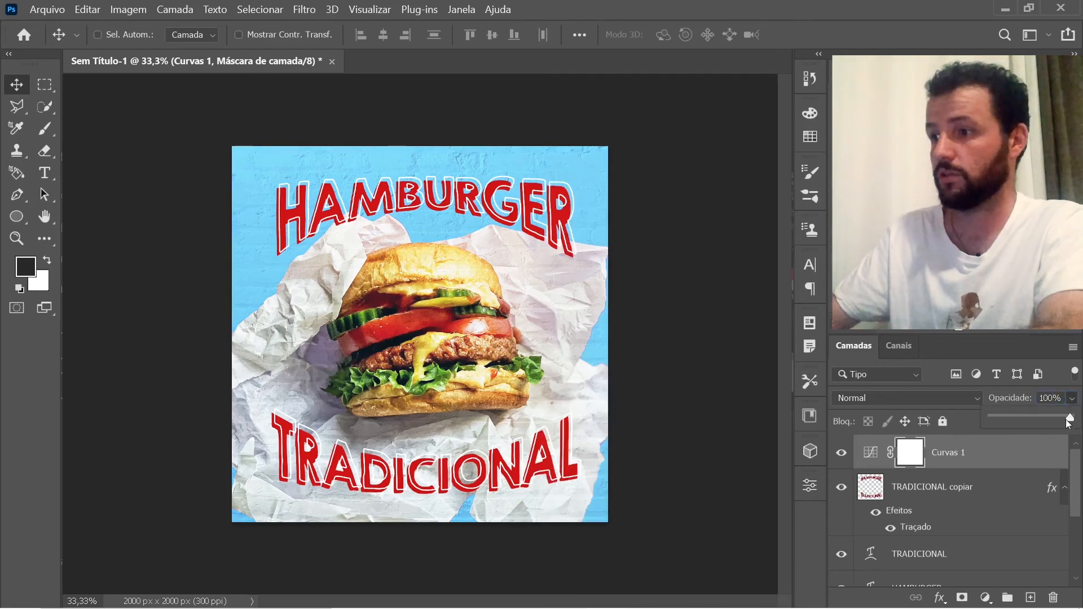